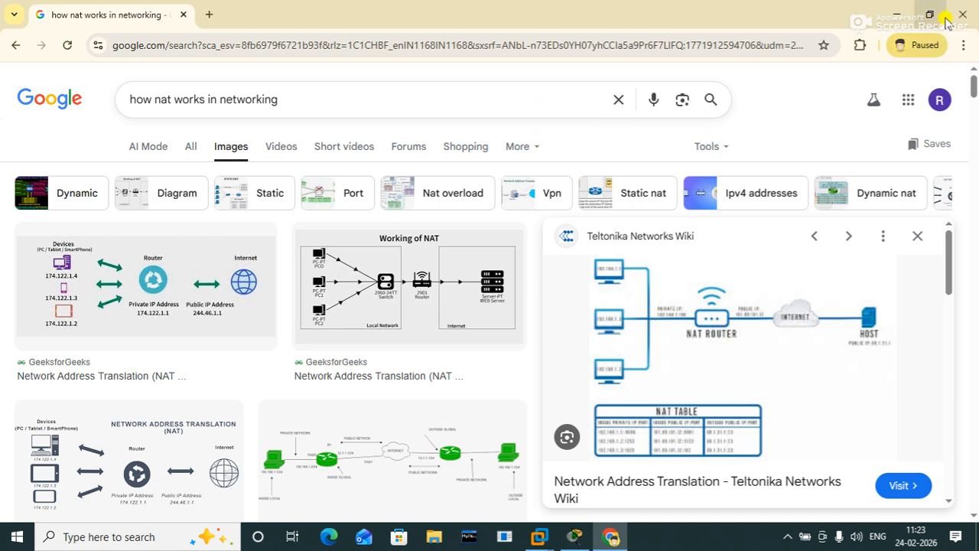
click(892, 14)
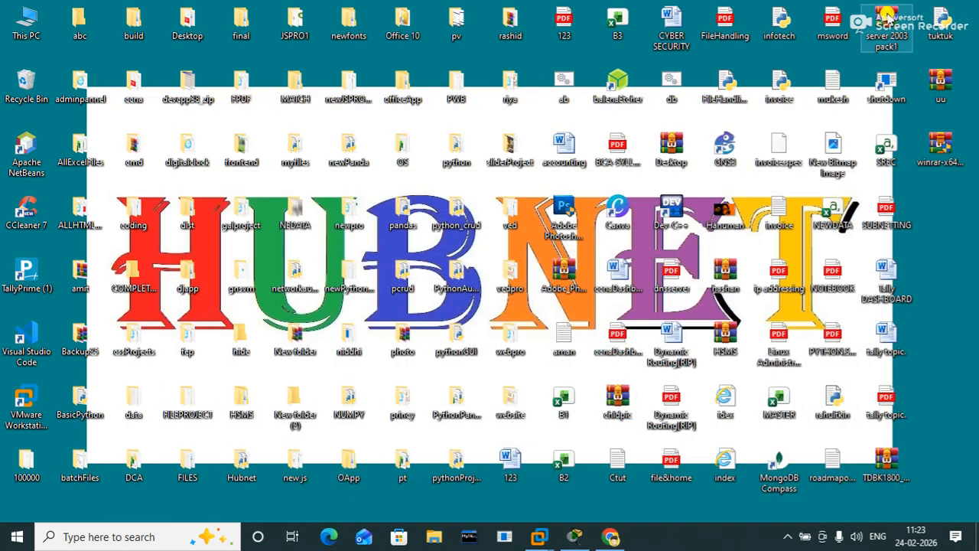
mouse_move(570, 540)
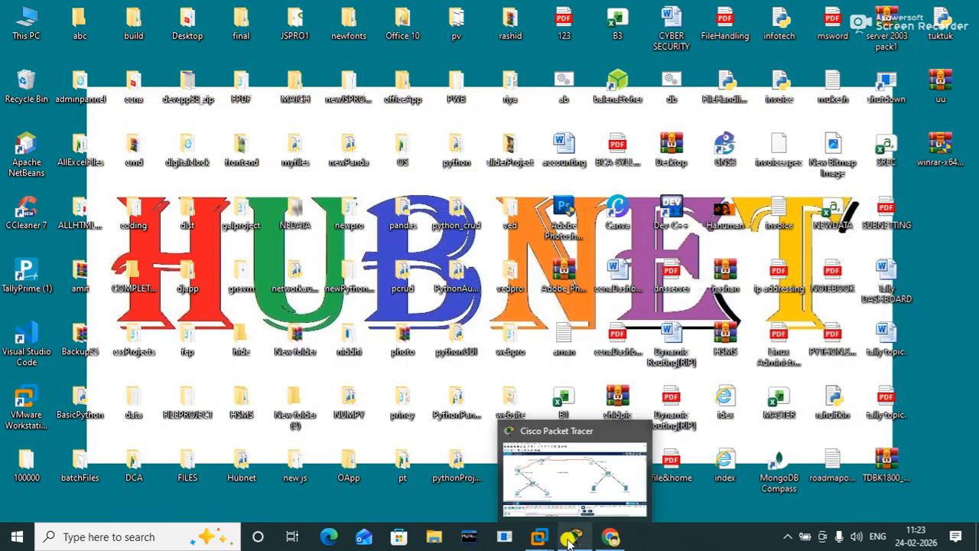
click(616, 538)
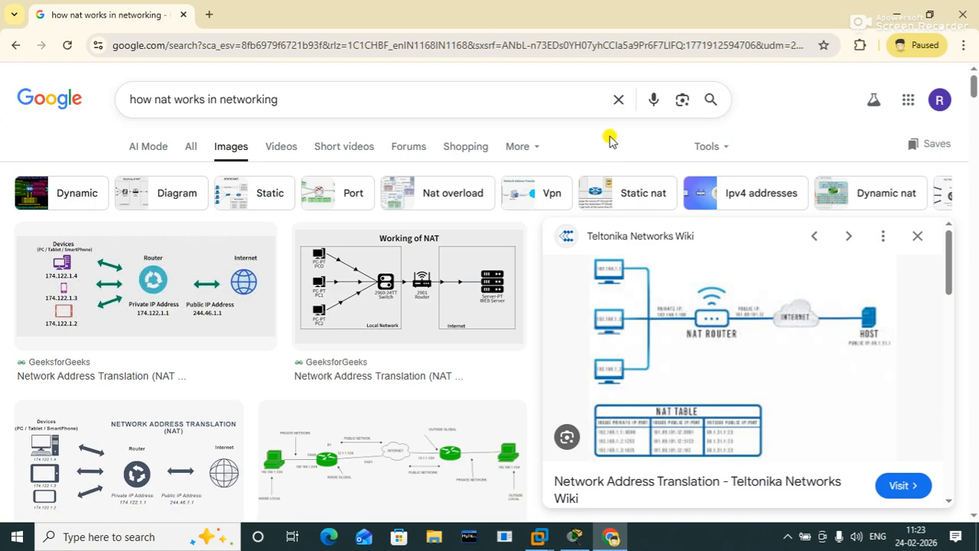
key(super)
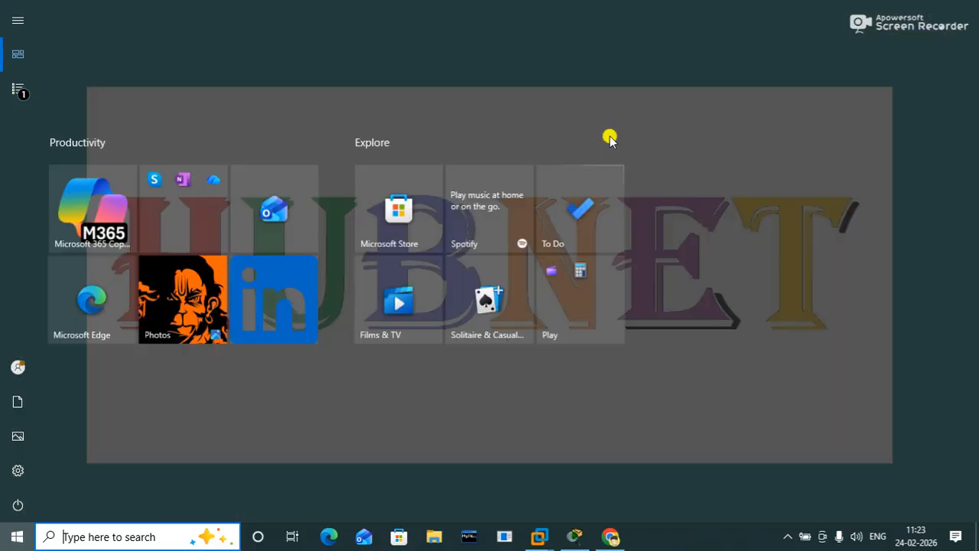
text(NAT)
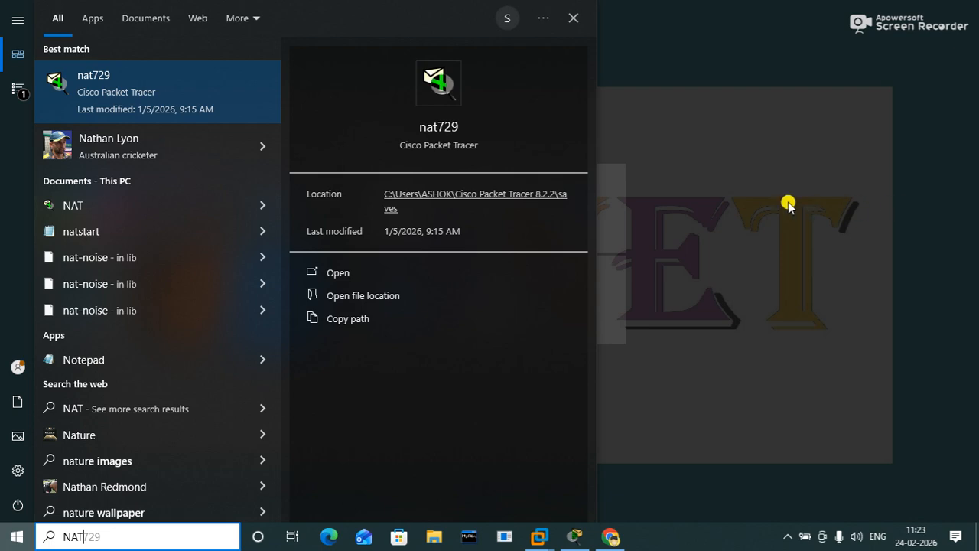
key(Escape)
key(Escape)
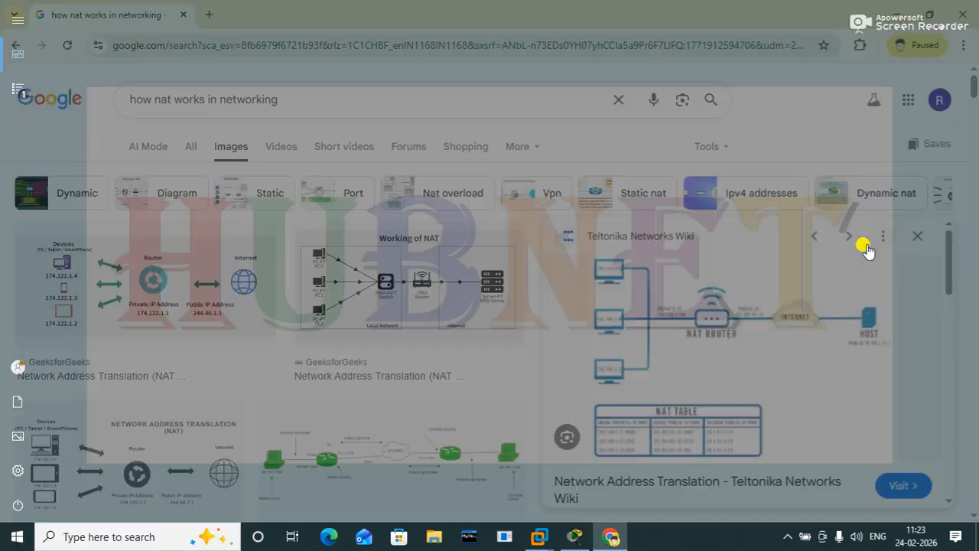
Switch from the browser to VMware Workstation and look at the NAT_SERVER and NAT_CLIENT virtual machines.
click(897, 13)
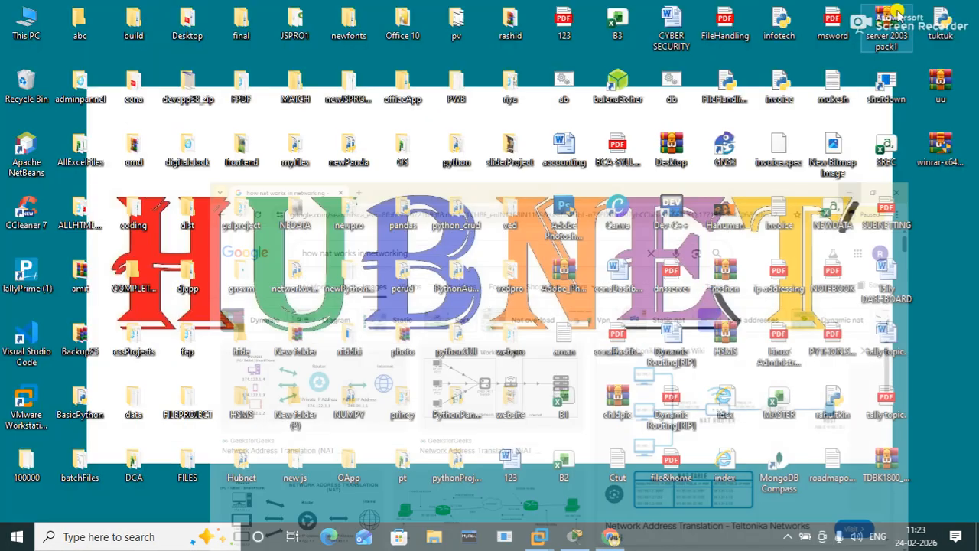
mouse_move(600, 540)
mouse_move(539, 537)
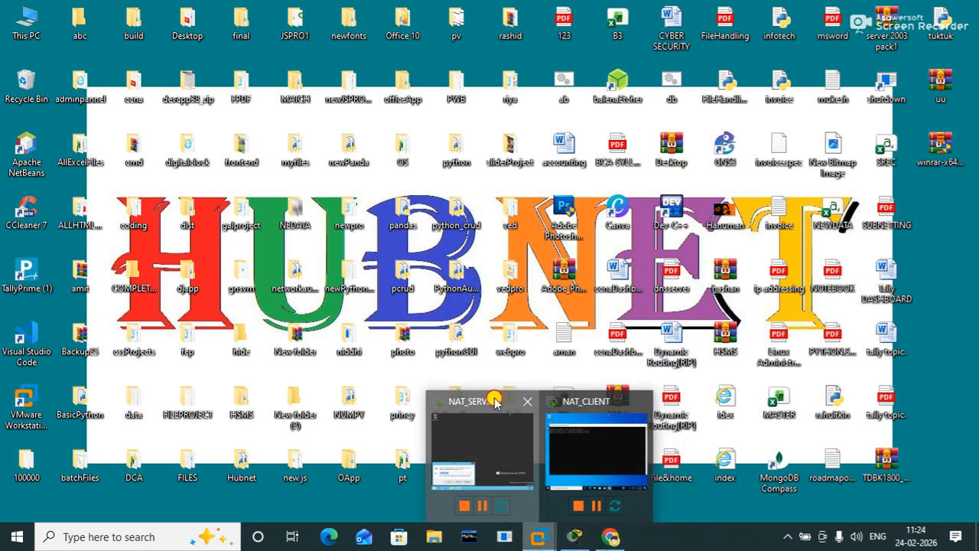
click(496, 400)
click(415, 427)
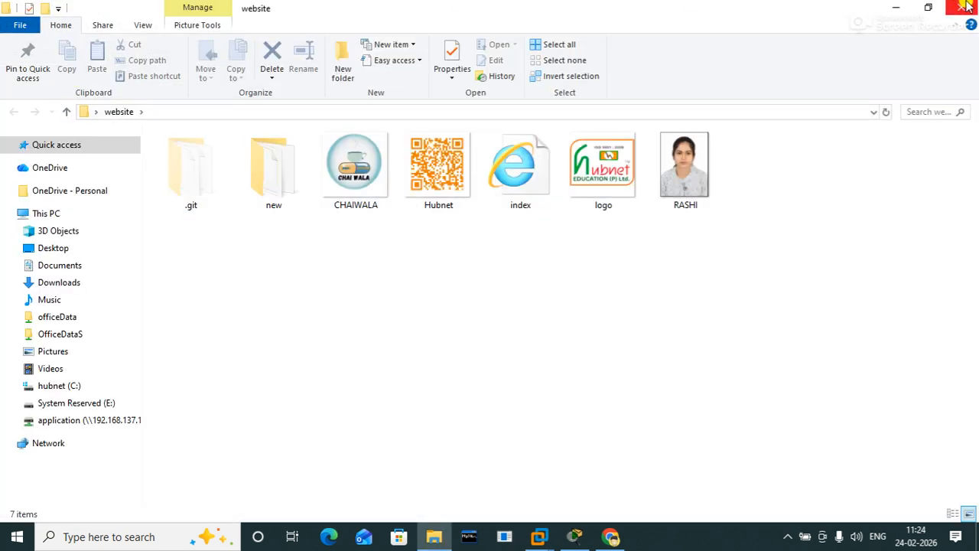
click(967, 6)
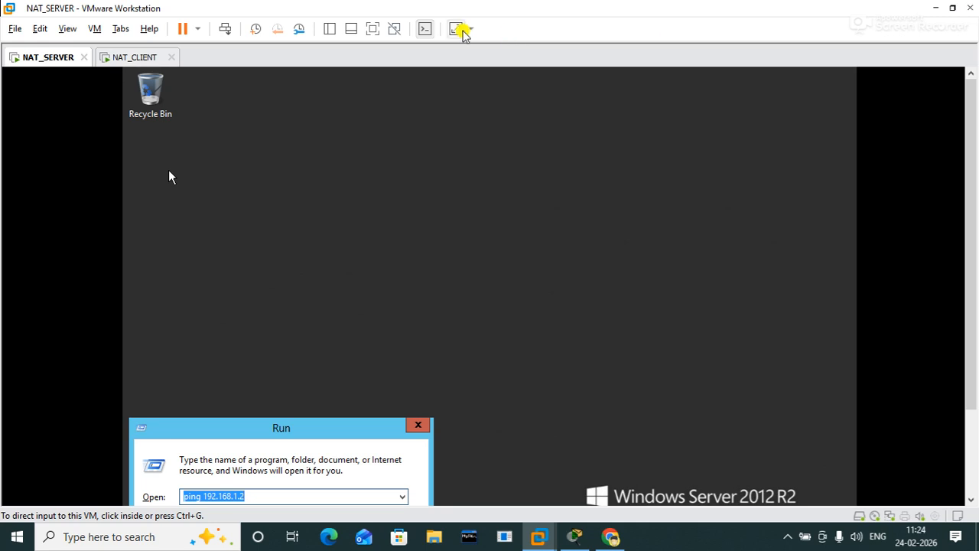
click(134, 58)
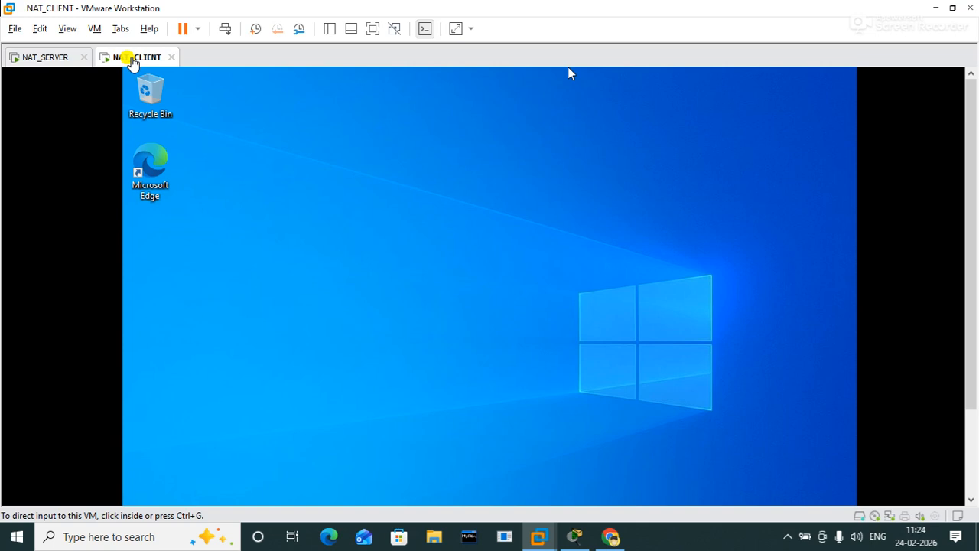
Rename the NAT_SERVER virtual machine as NAT_SERVER [192.168.1.1] in its general settings.
click(27, 58)
right_click(34, 59)
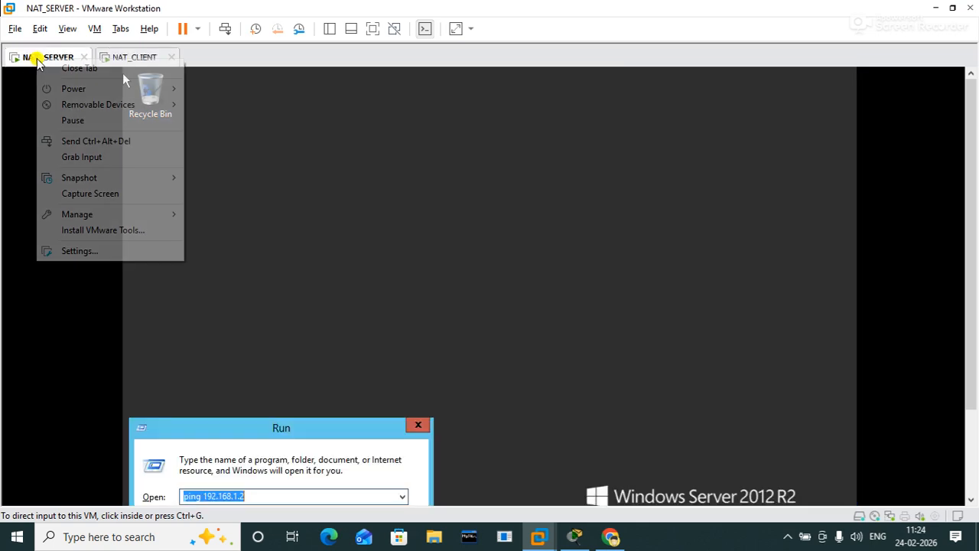
click(98, 251)
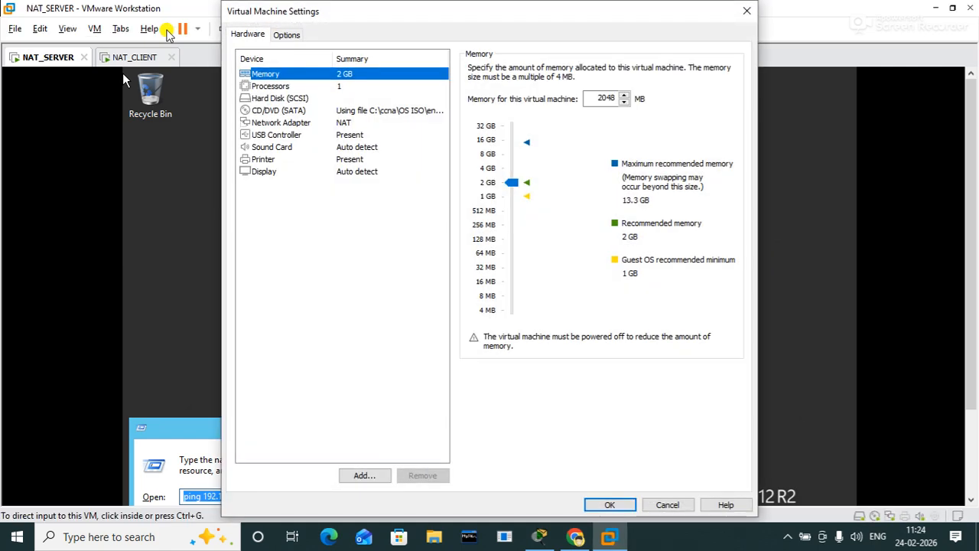
click(284, 35)
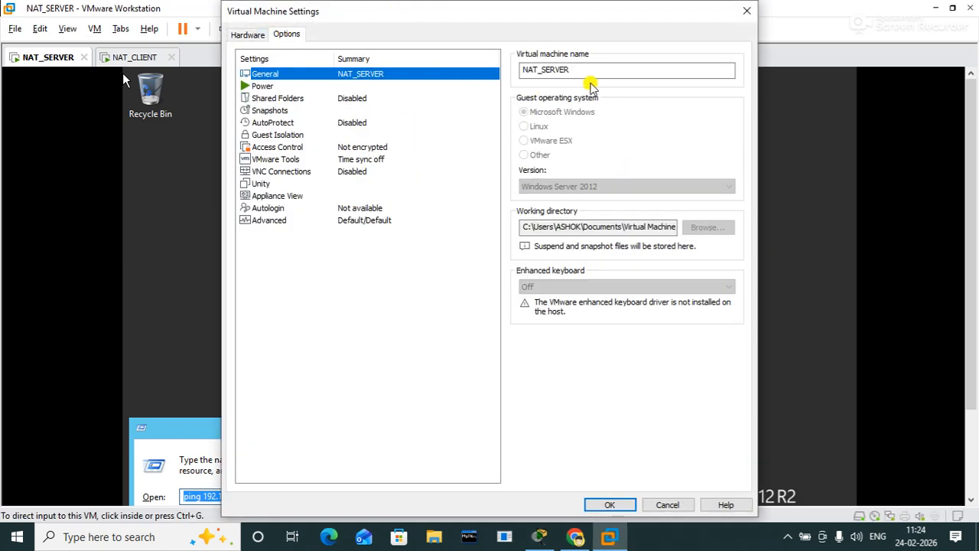
click(583, 69)
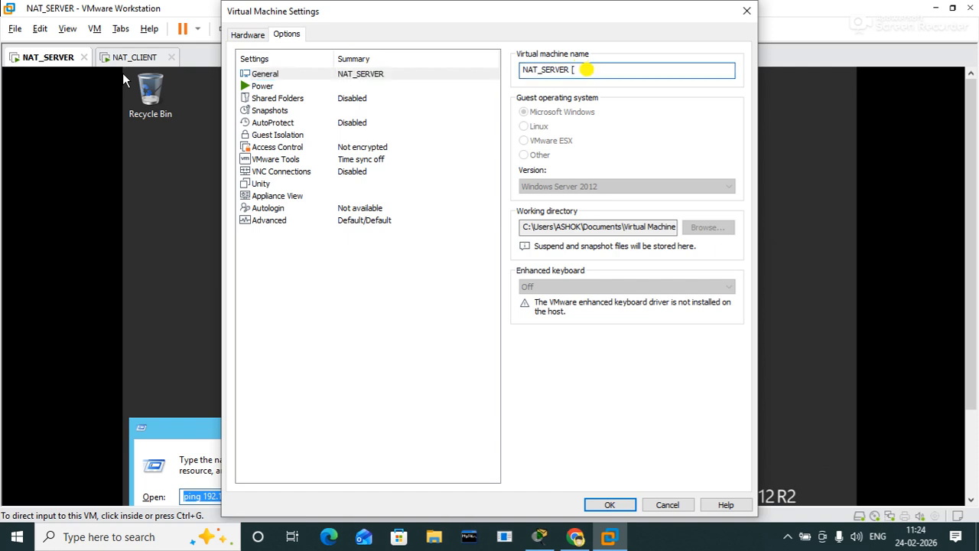
text([192.168.1.1])
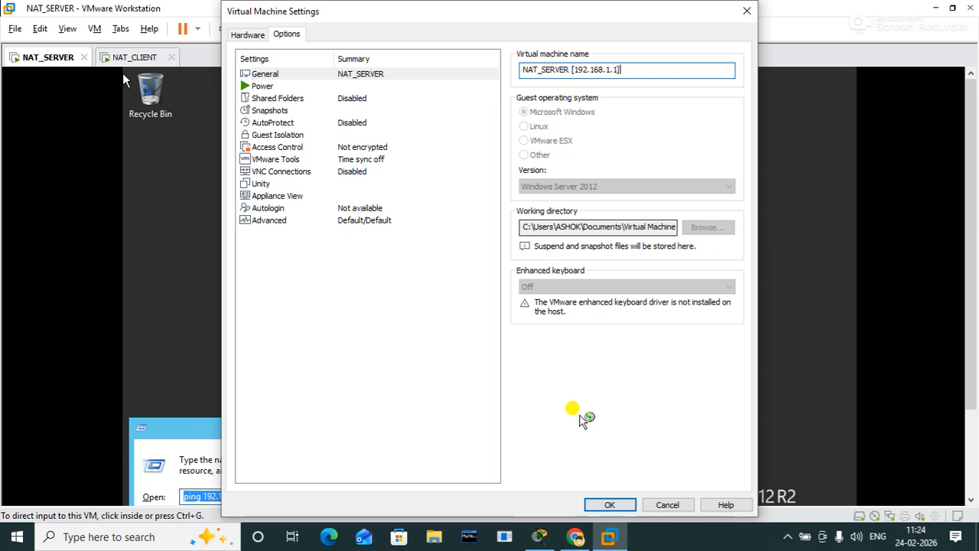
click(609, 504)
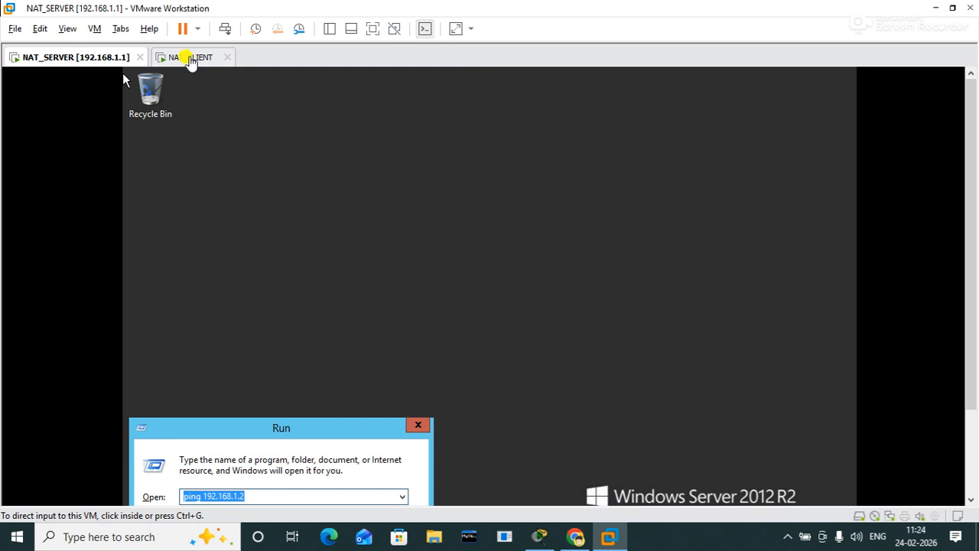
Rename the NAT_CLIENT virtual machine as NAT_CLIENT [192.168.1.2] in its general settings.
click(186, 61)
right_click(197, 58)
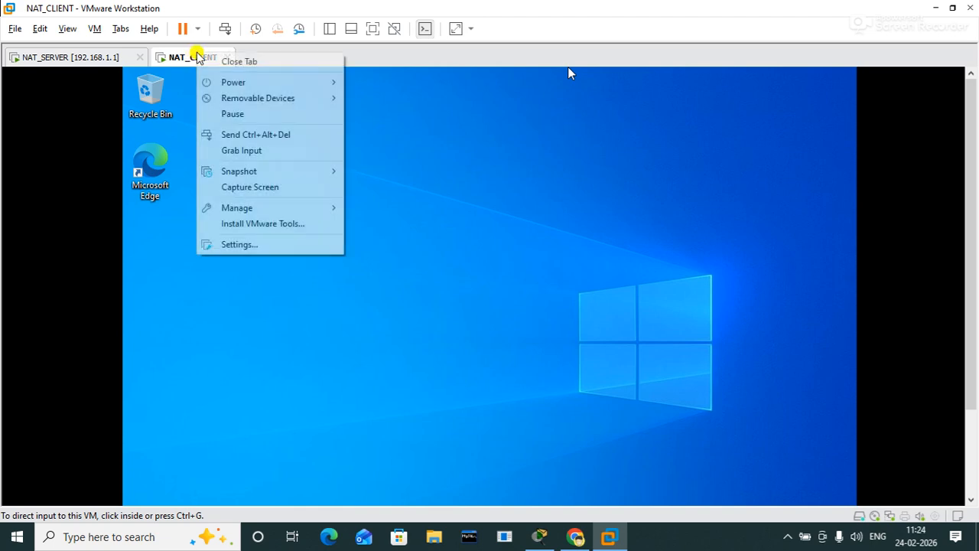
click(239, 244)
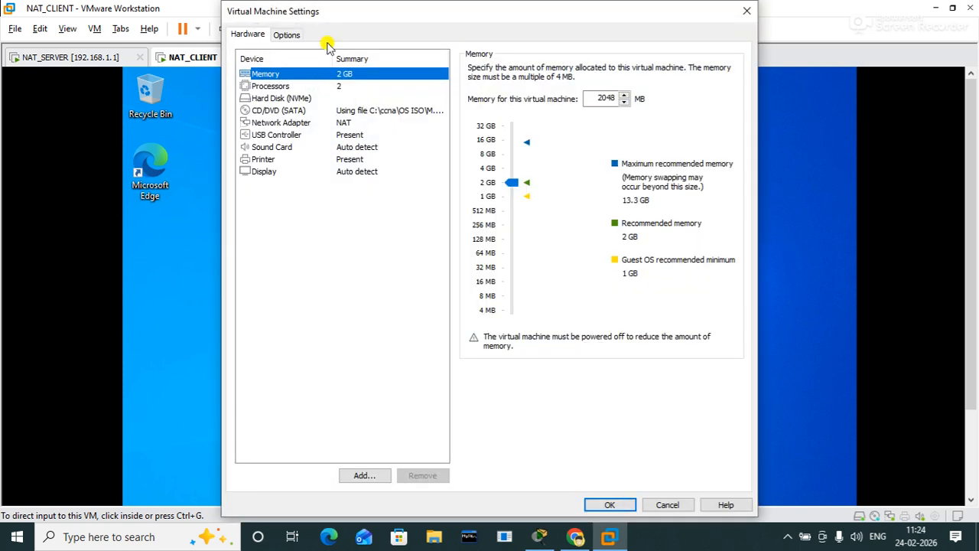
click(283, 34)
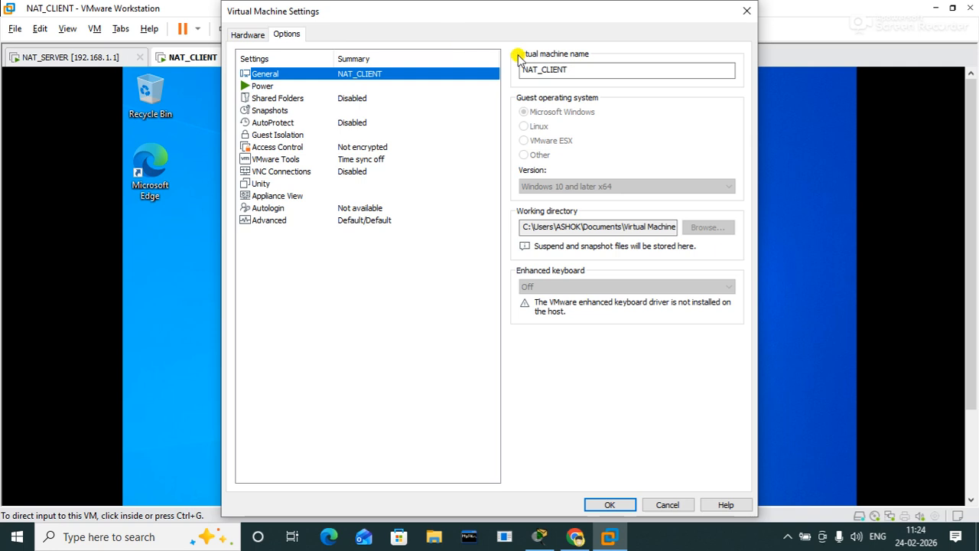
click(585, 69)
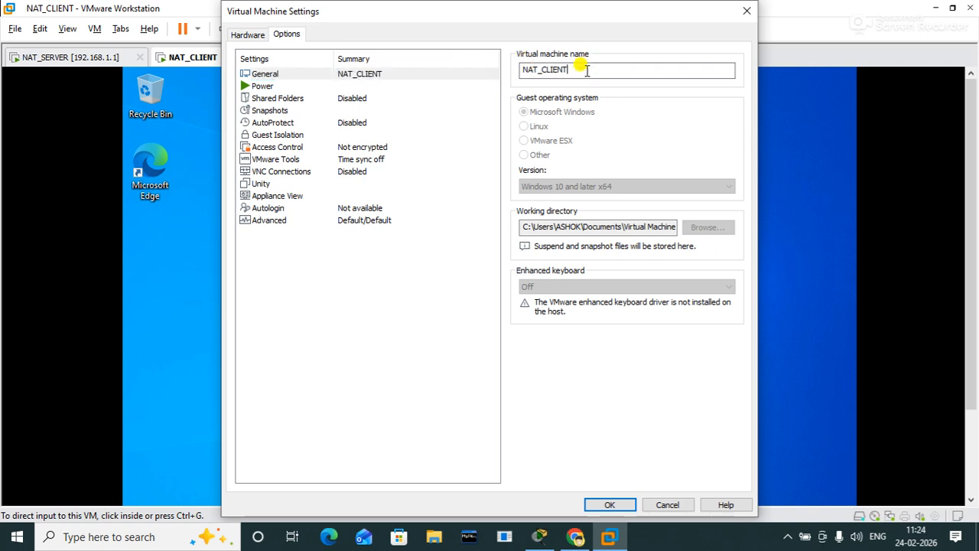
text([NAT CLIENT)
key(BackSpace)
key(BackSpace)
key(BackSpace)
key(BackSpace)
key(BackSpace)
key(BackSpace)
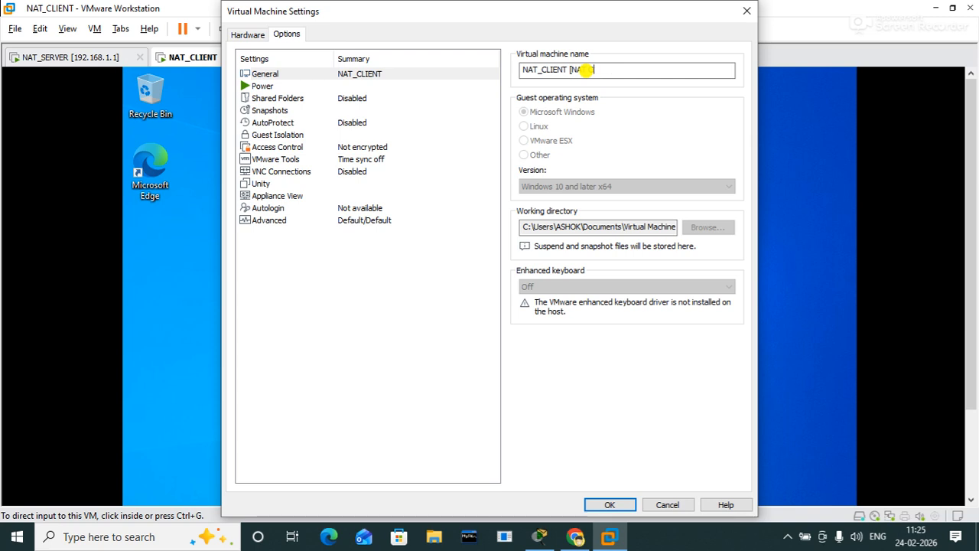
text(192.168.1.2])
click(608, 505)
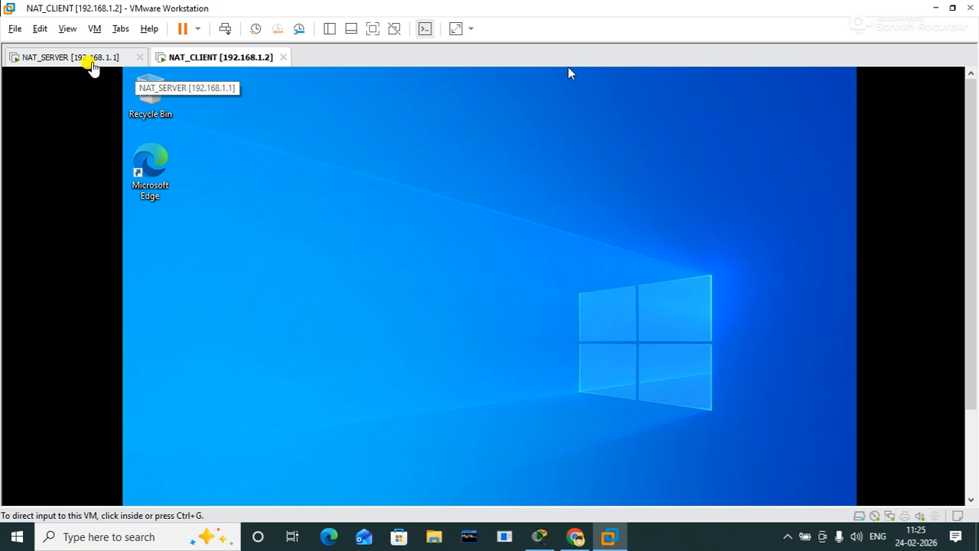
Show the NAT_SERVER virtual machine in full screen and dismiss its open Run dialog.
click(90, 61)
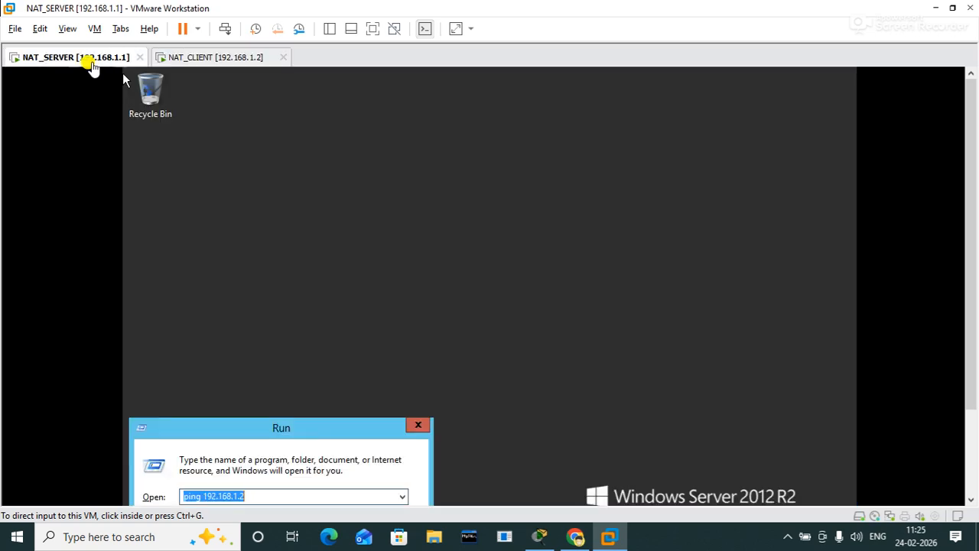
click(374, 28)
click(313, 492)
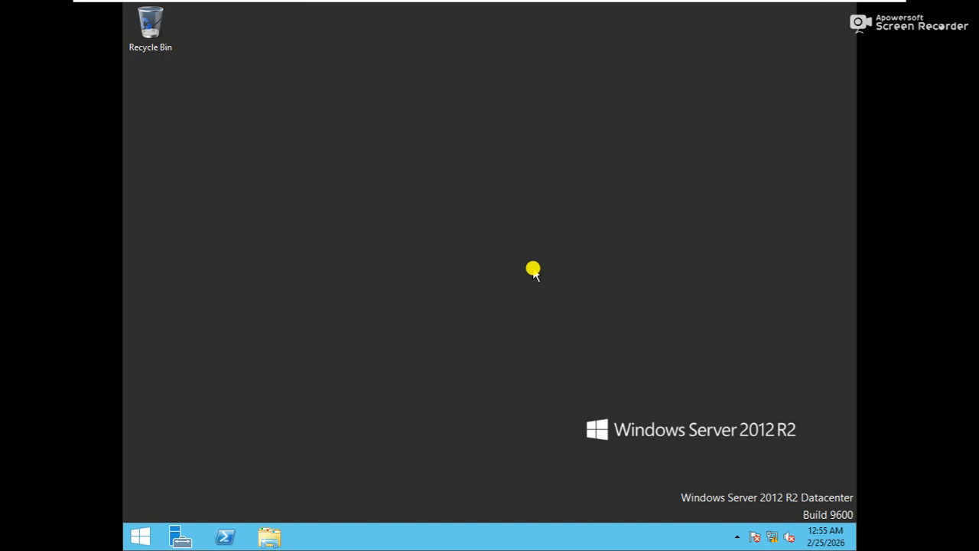
Run sysdm.cpl on the server to check its computer name and workgroup, and close System Properties.
key(super+r)
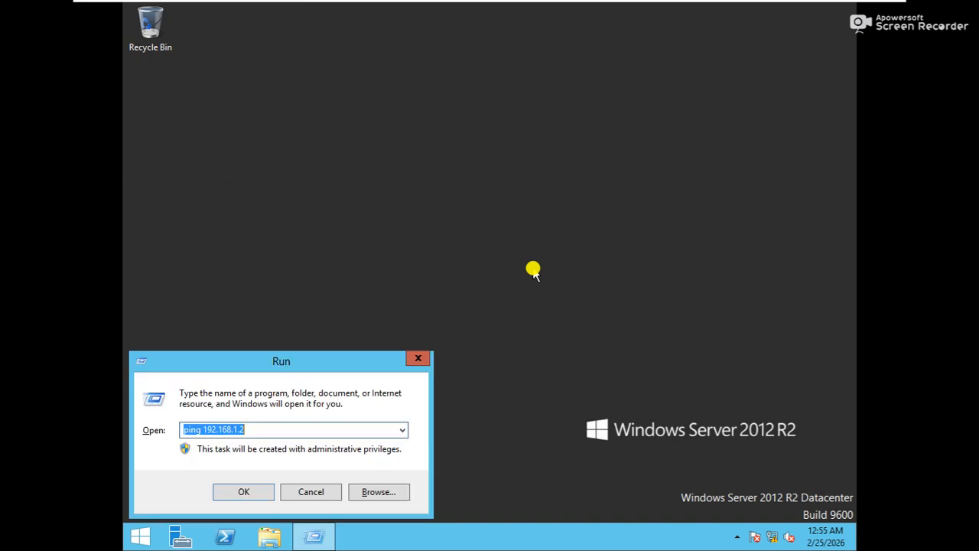
text(sys)
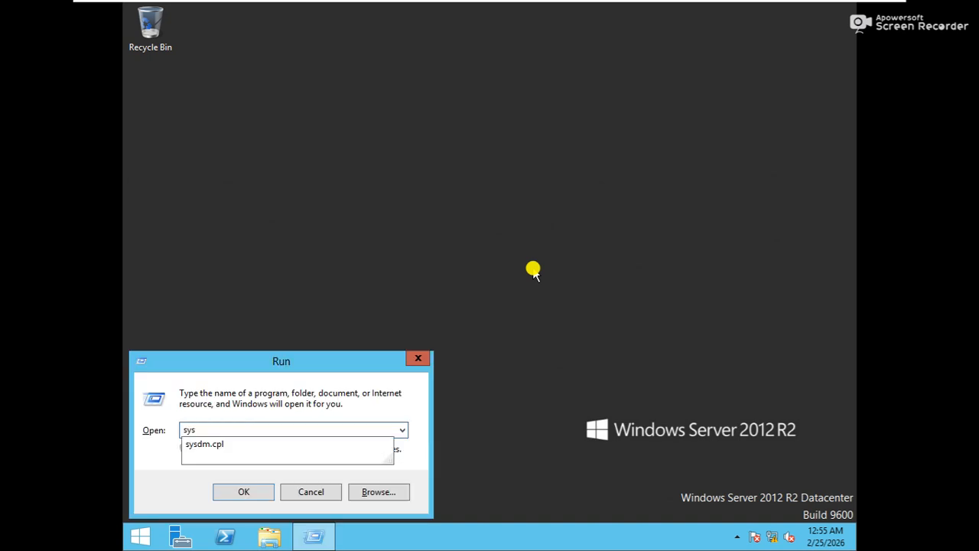
key(Down)
key(Return)
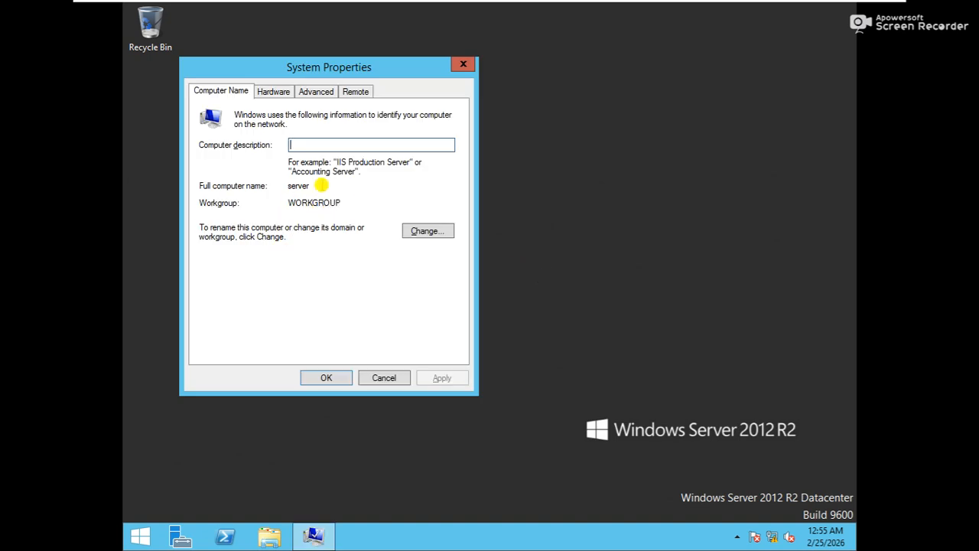
click(463, 65)
Run ncpa.cpl on the server, examine Ethernet0's IPv4 address and connection details, and close all network windows.
key(super+r)
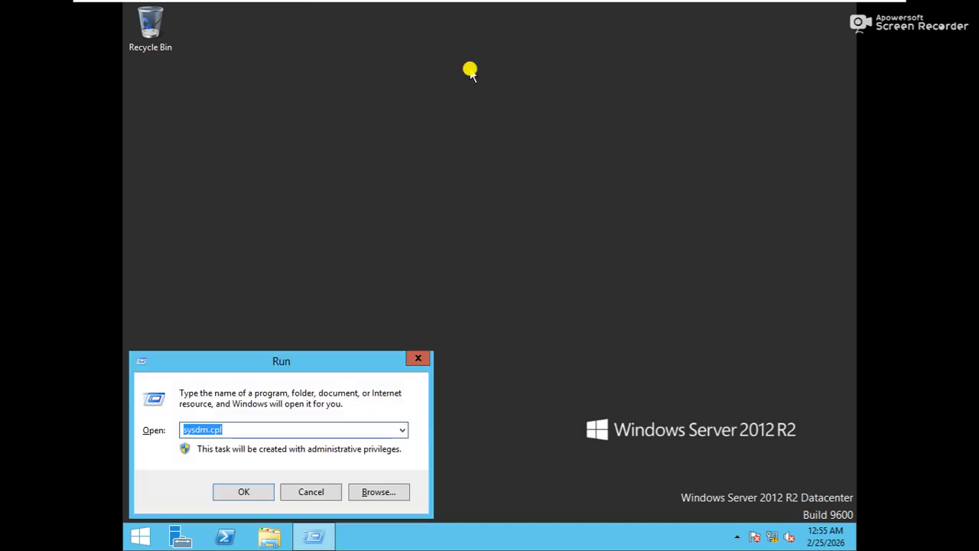
text(ncpa.cpl)
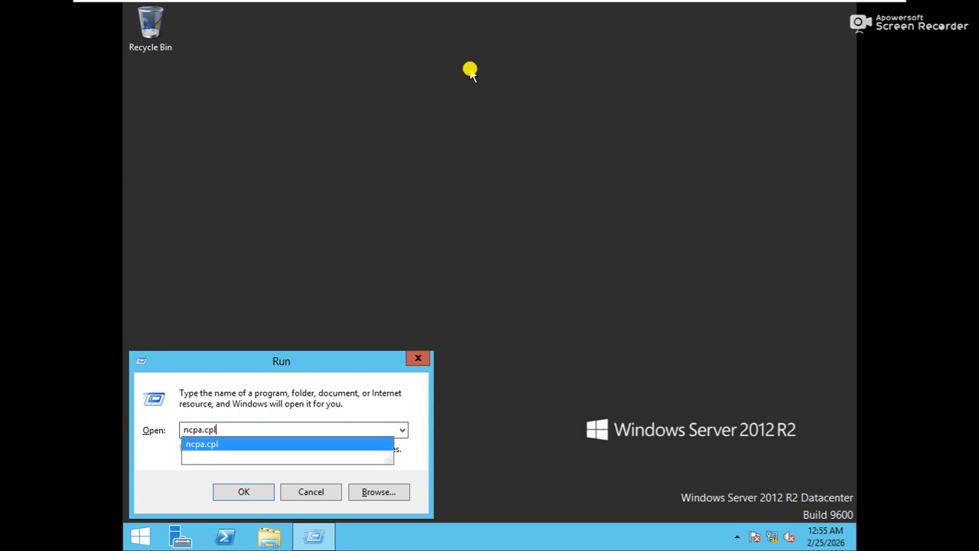
key(Return)
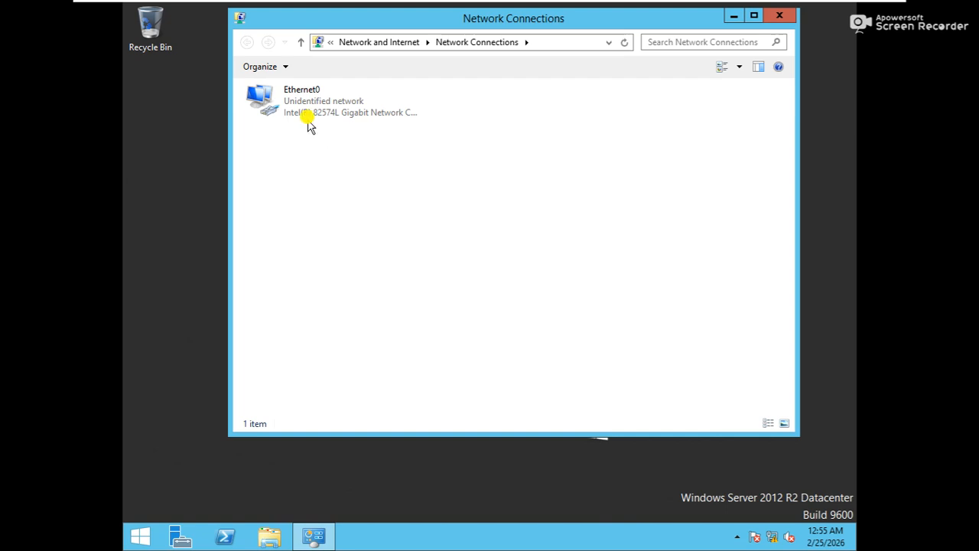
right_click(303, 98)
click(358, 130)
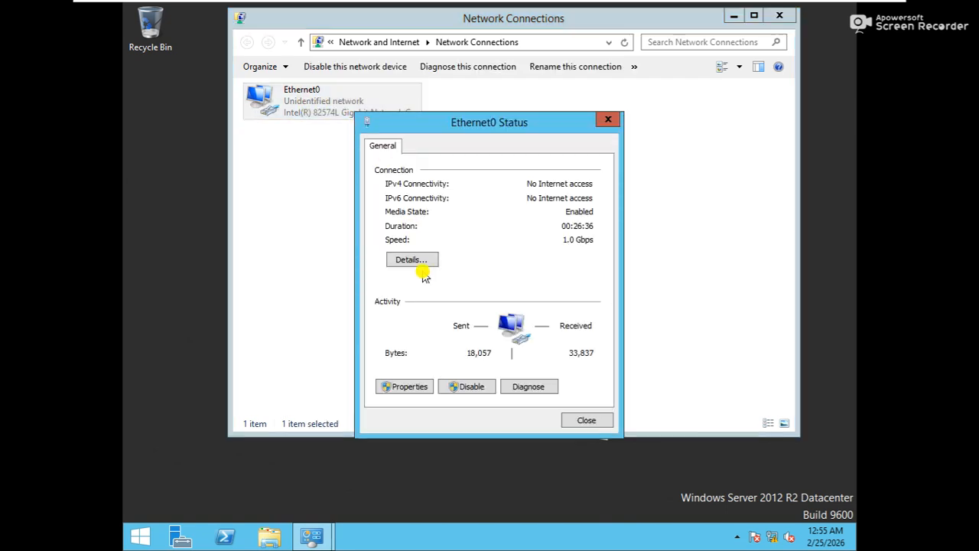
click(414, 257)
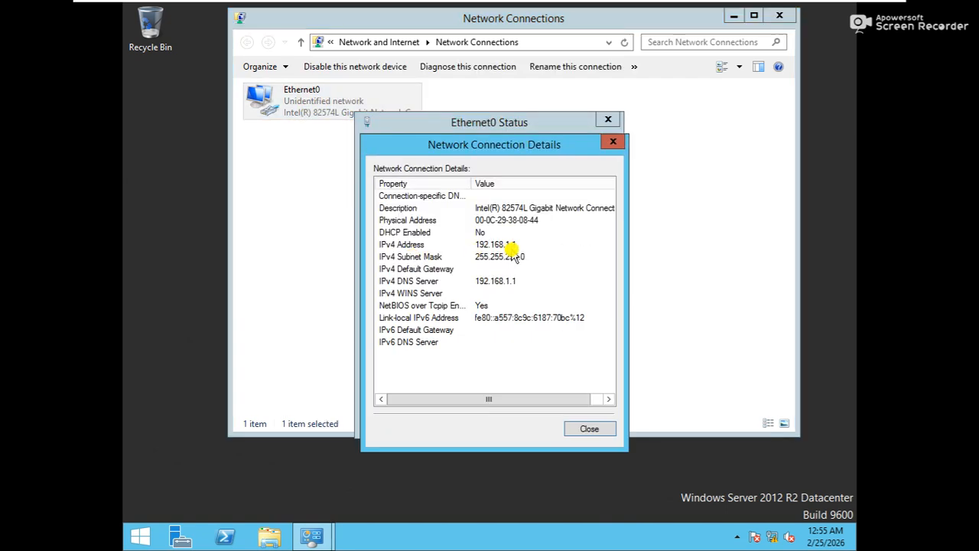
click(617, 141)
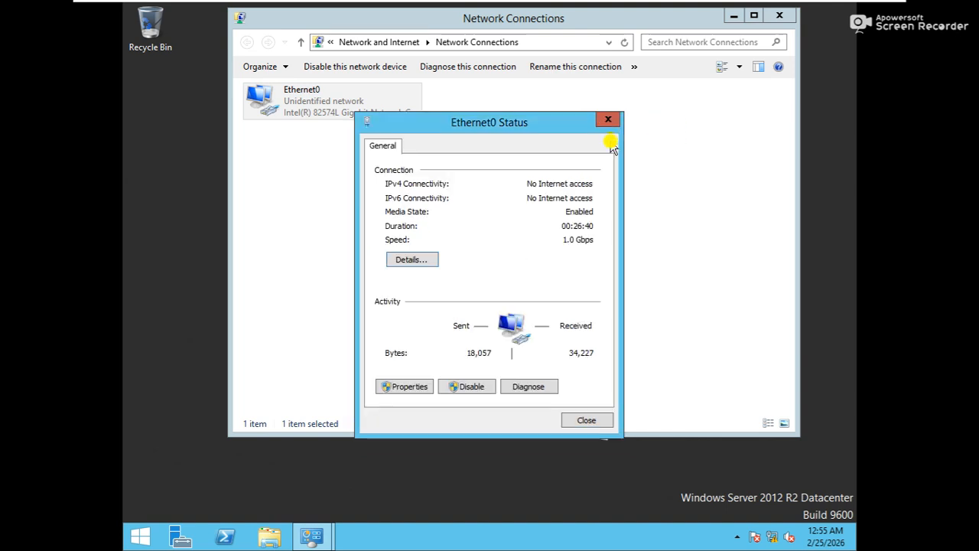
click(608, 120)
click(776, 18)
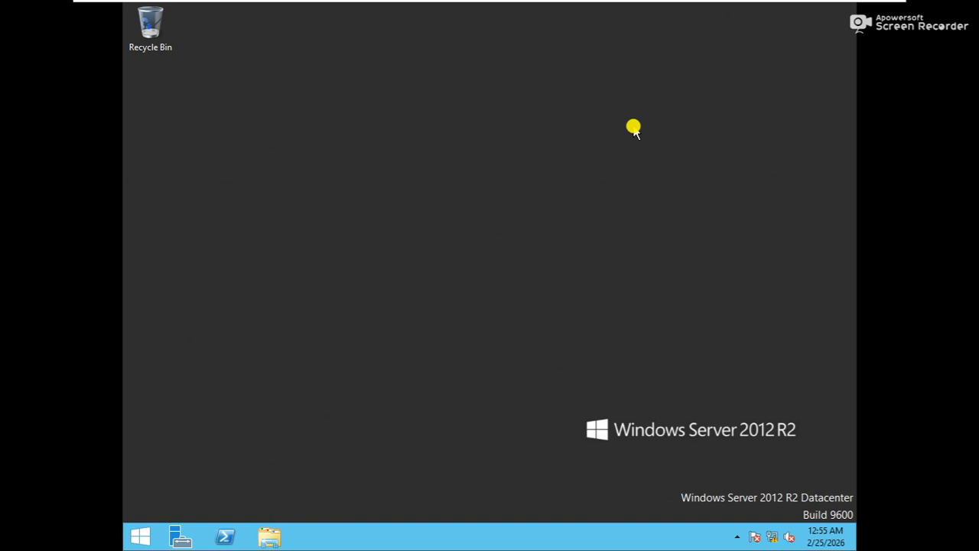
Open a blank Notepad document through the Run dialog and enter the heading NAT SERVER.
key(super+r)
text(notepad)
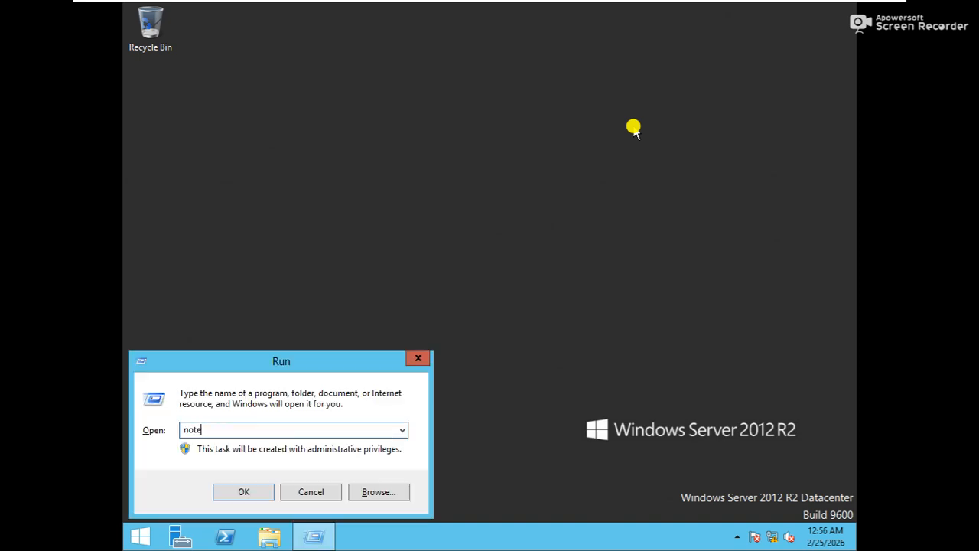
key(Return)
text(1. )
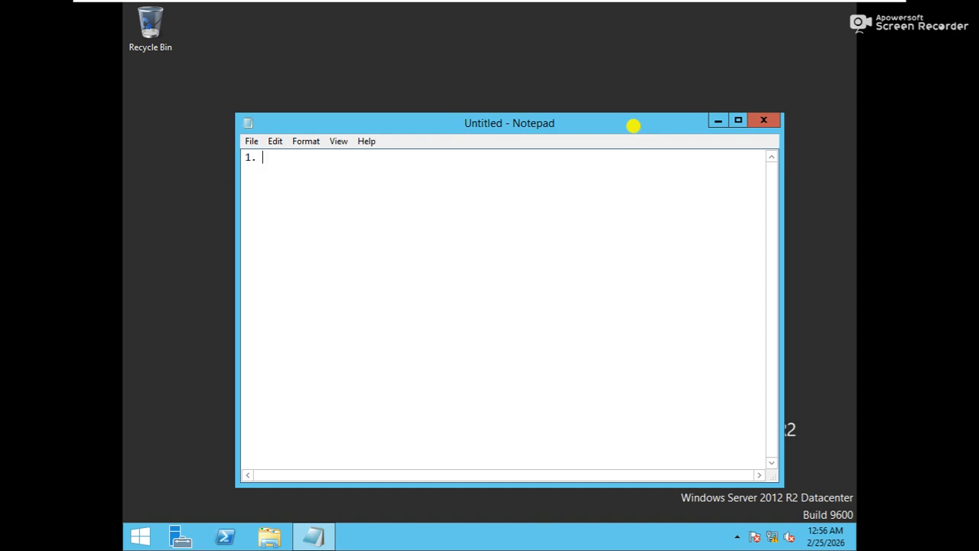
text(nat)
key(BackSpace)
key(BackSpace)
key(BackSpace)
text(NAT SERVER)
key(Return)
Add the indented item "1. ADDS [CENT. DATABASE FOR A DOMAIN MODEL NETWORK]" under the heading and highlight ADDS.
key(Tab)
text(1. ADDS)
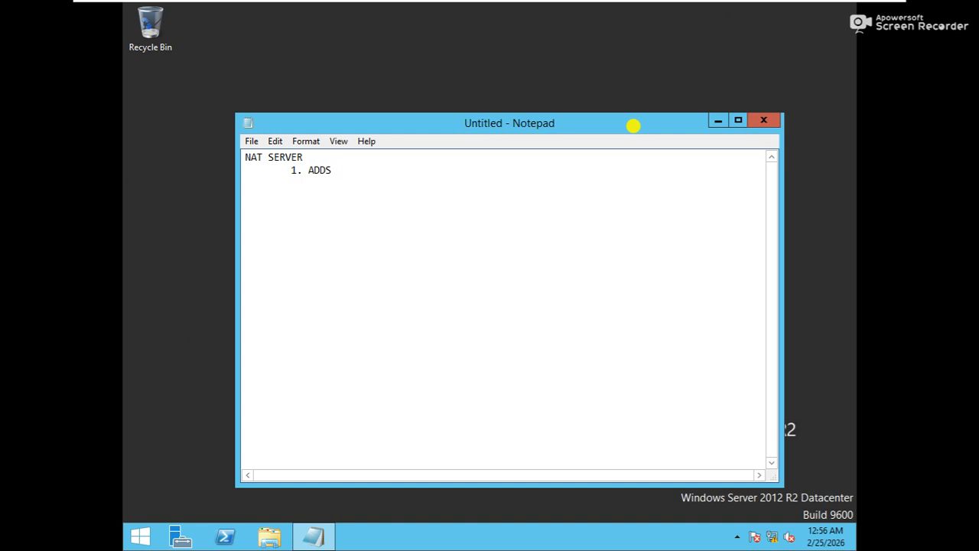
text( [])
text(CENT. DAT)
text(ABA)
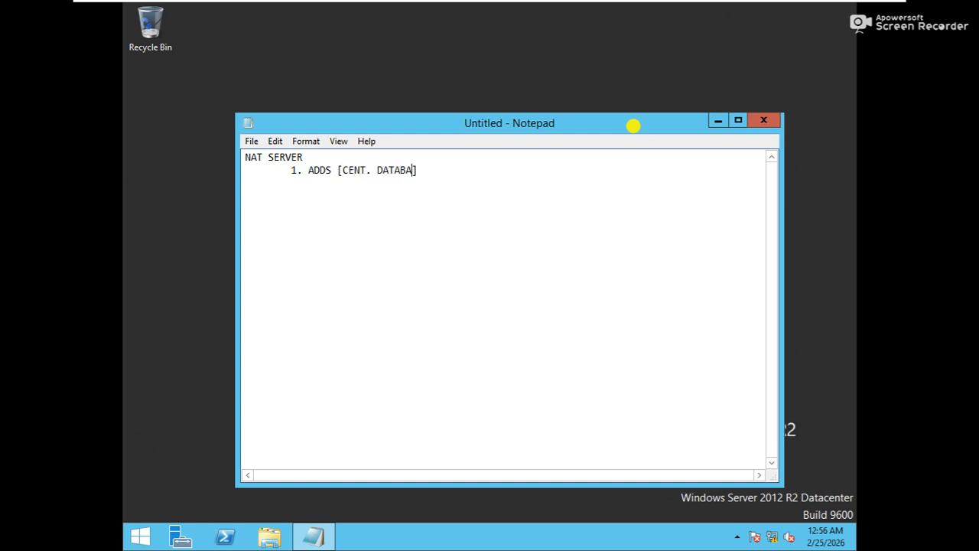
text(SE)
text( FOR A DOMAI)
text(N MODEL NETW)
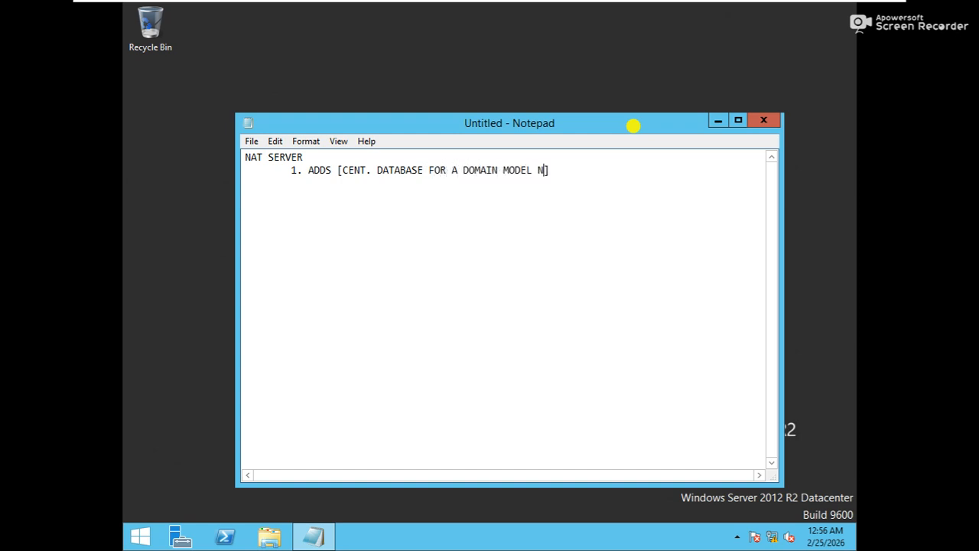
text(ORK)
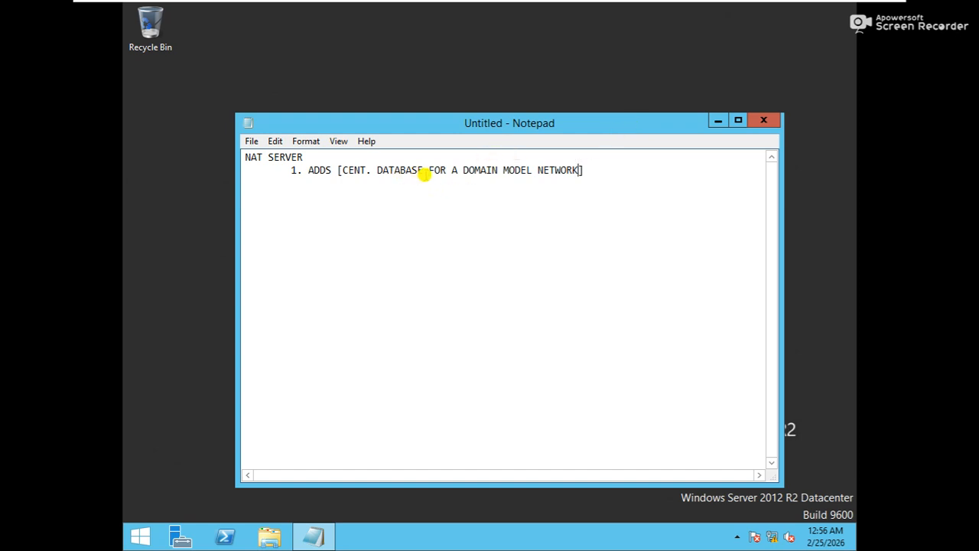
drag(308, 169, 332, 166)
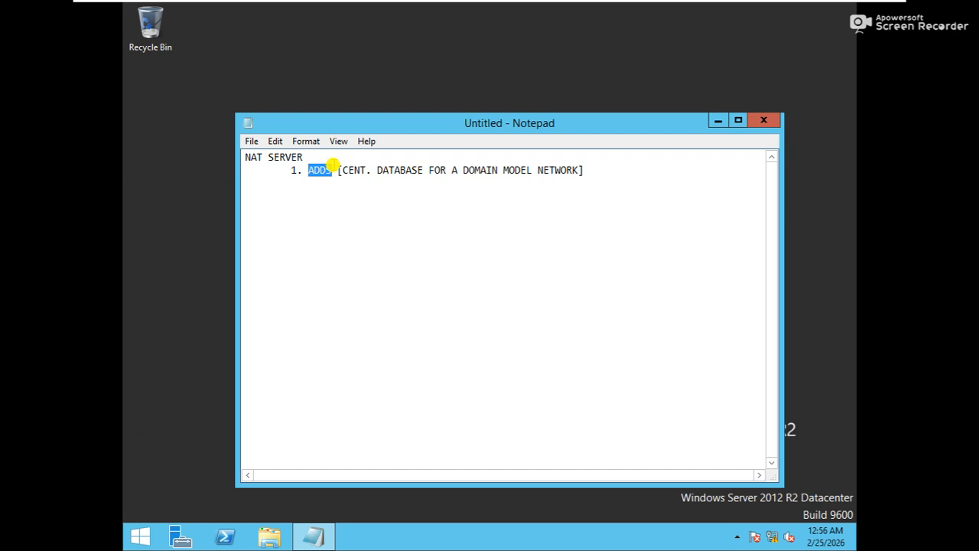
Add the indented second item "2. DNS [ADD RESOLVE]" below the ADDS line.
click(596, 170)
key(Return)
key(Tab)
text(2. )
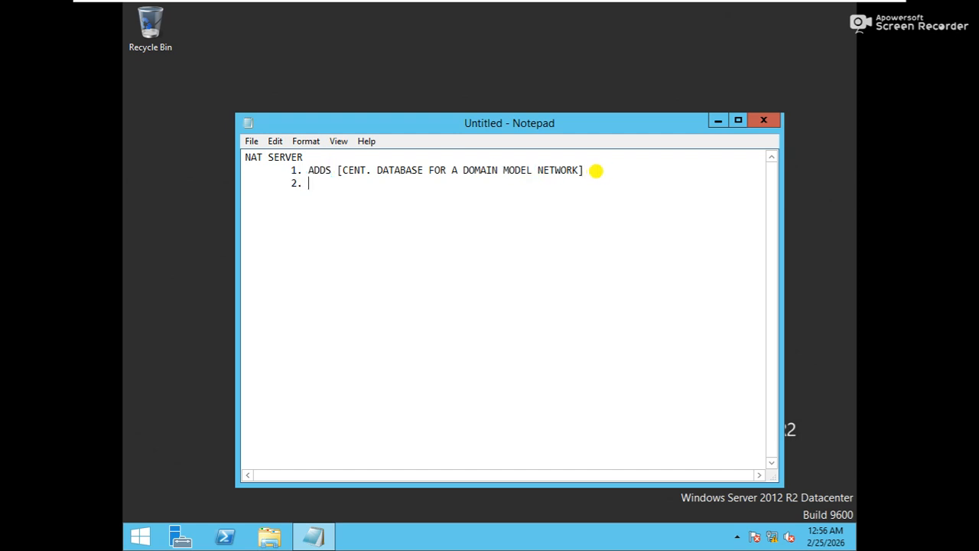
text(DNS  [ADD RESOLVE])
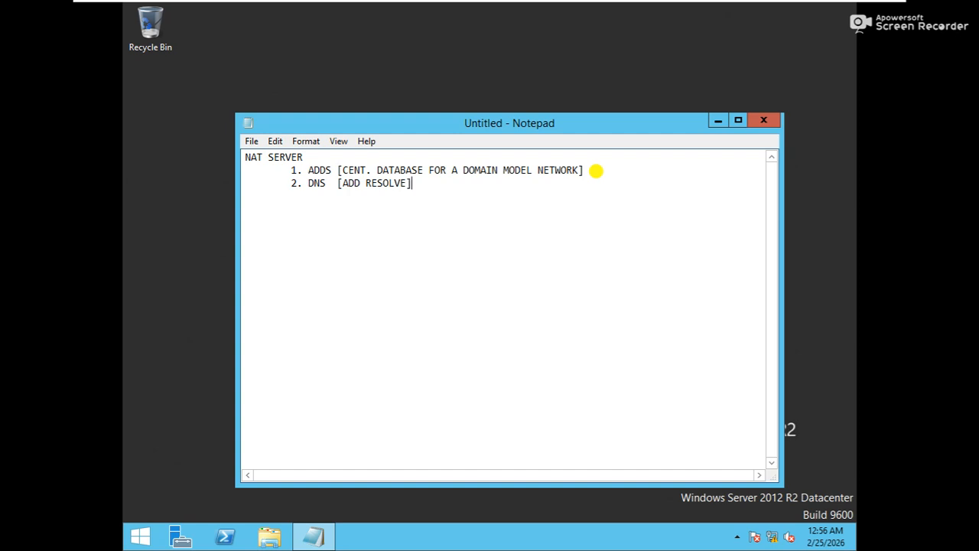
Add the indented third item "3. RRAS [ROUTING AND REMOTE ACCESS SERVICE - NAT]" to the list.
key(Return)
text(3. RRAS [])
key(Left)
text(ROUTING AND R)
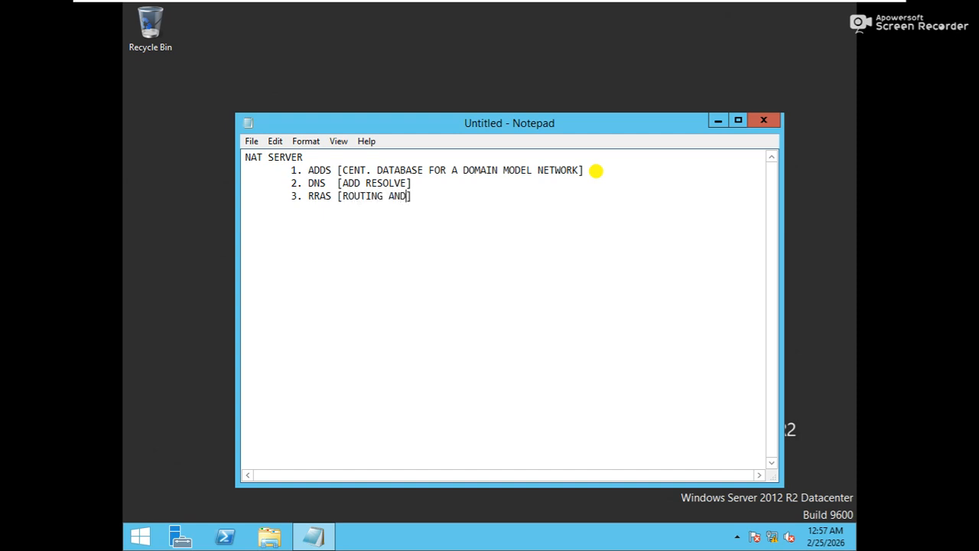
text(EMOTE ACCESS)
text( SERV)
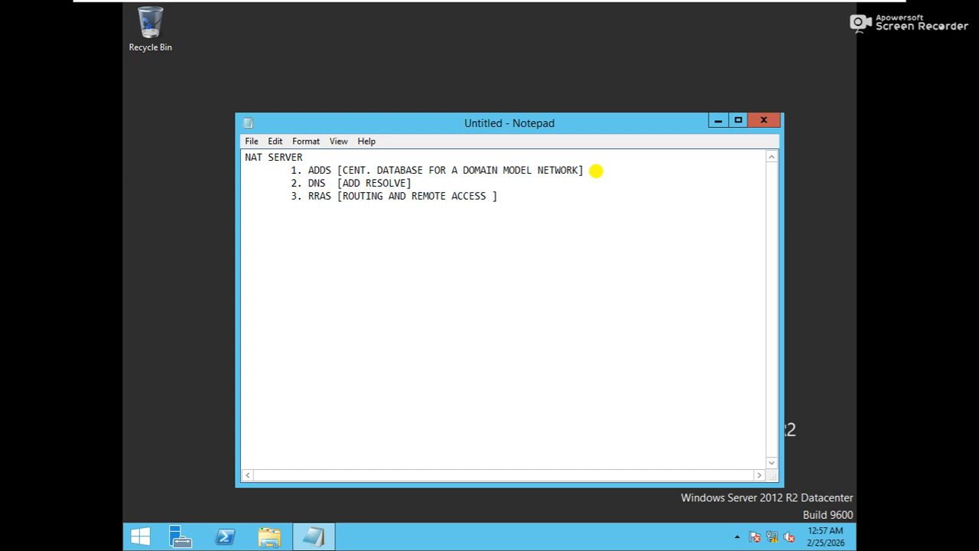
text(ICE - NAT)
Add the indented fourth item "4. CONFIGURE NAT SERVER" to the end of the list.
key(Return)
key(Tab)
text(4. CONFIGU)
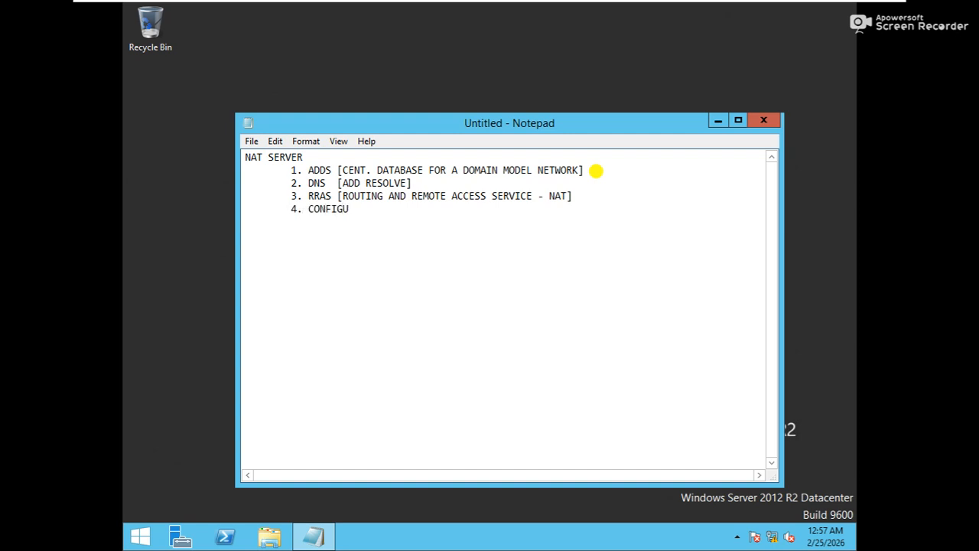
text(RE NAT SERVER)
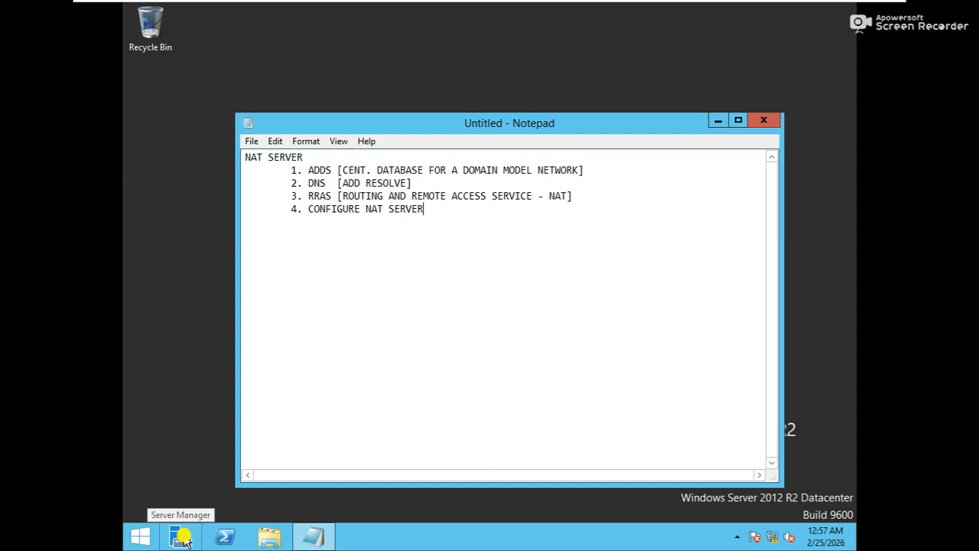
Run sysdm.cpl to recheck the server's workgroup membership, and close System Properties.
key(super+r)
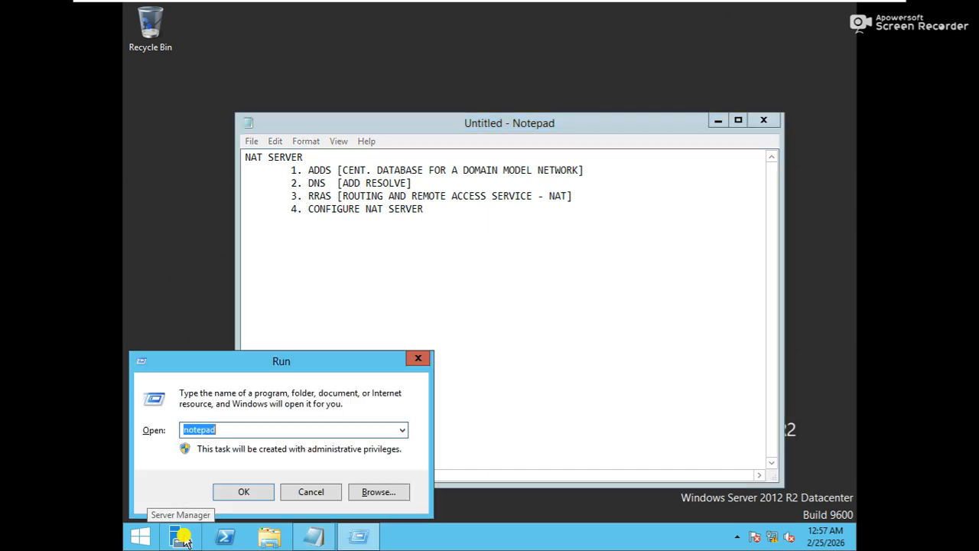
text(sysdm.cpl)
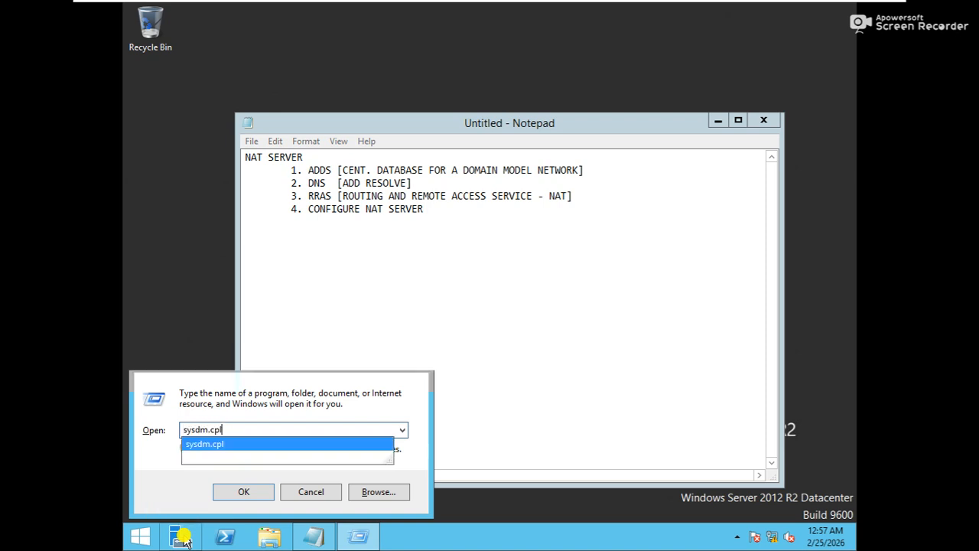
key(Return)
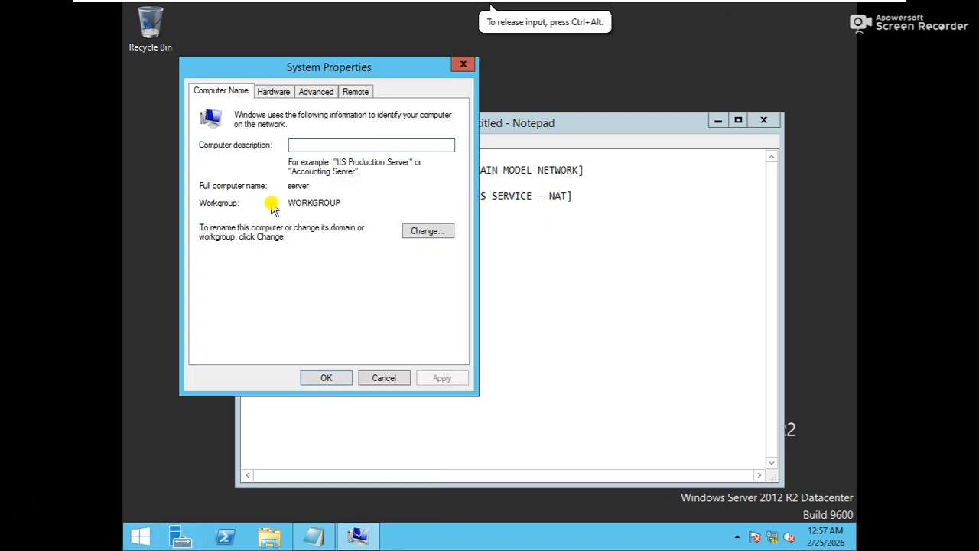
click(464, 68)
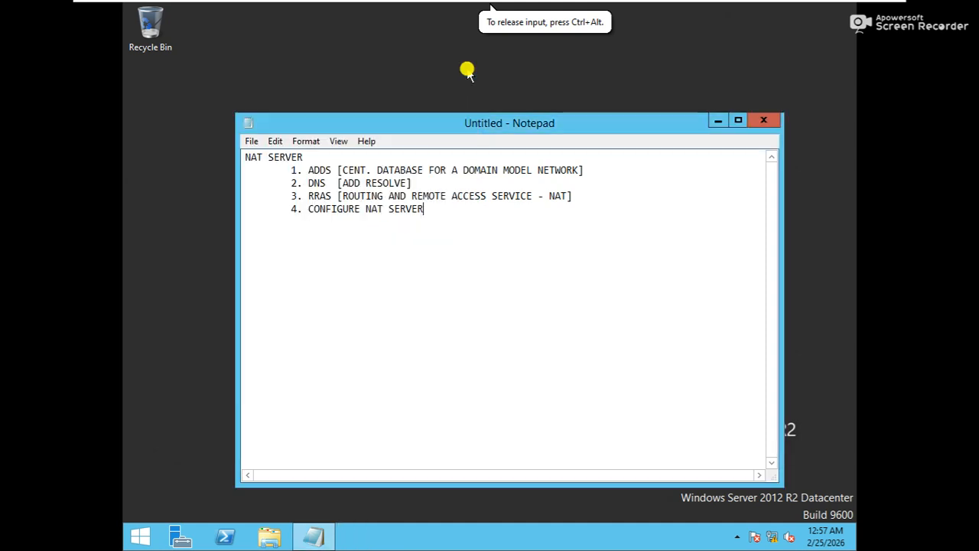
Open Server Manager, dismiss the inventory data notice after requesting the roles wizard, and maximize the window.
click(184, 538)
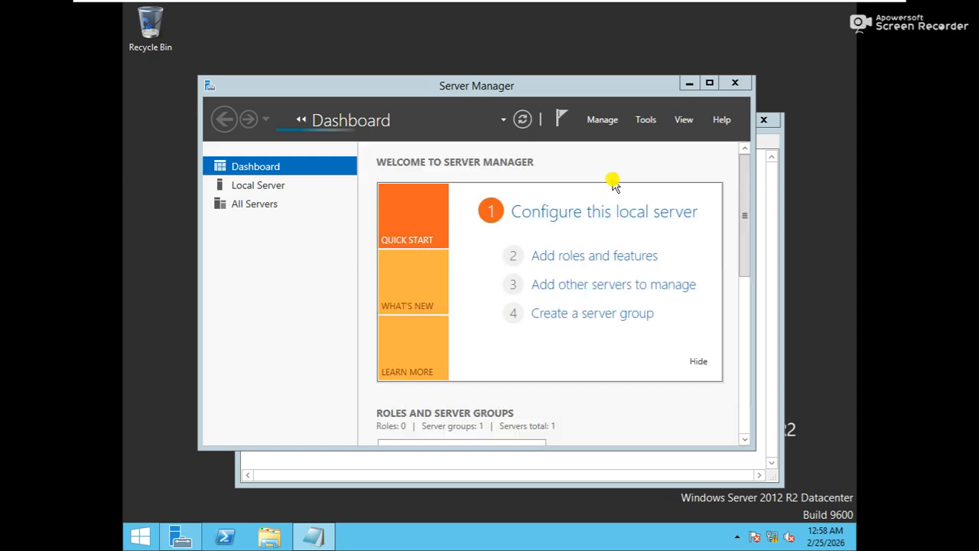
click(576, 262)
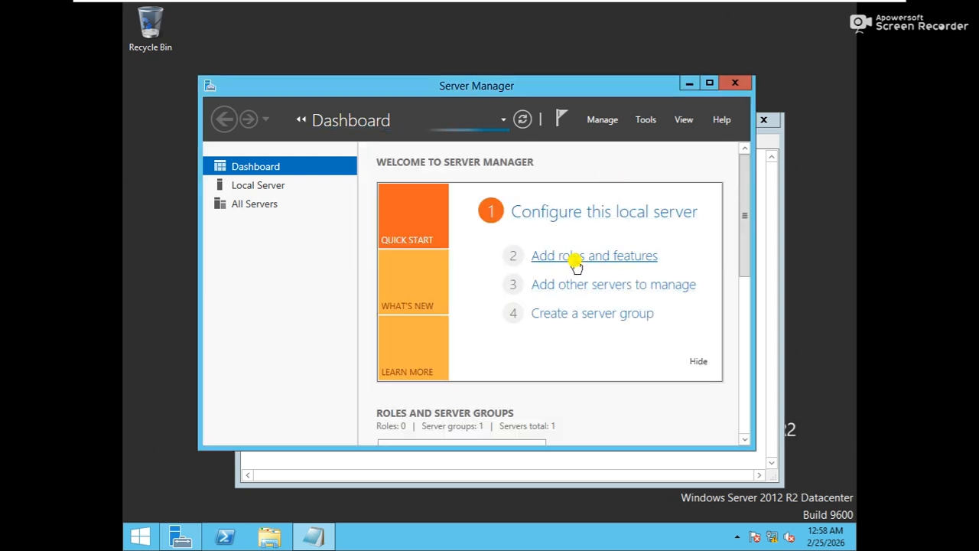
click(576, 262)
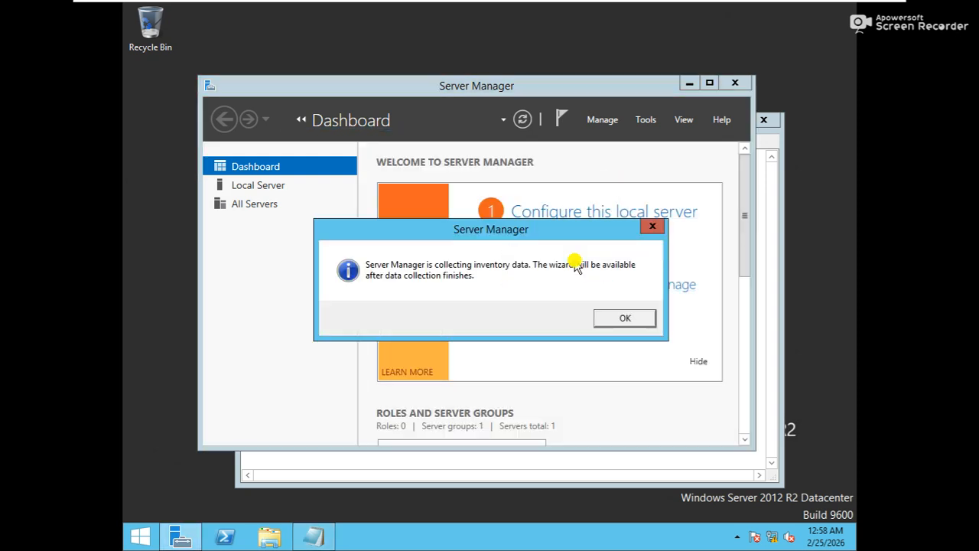
click(634, 317)
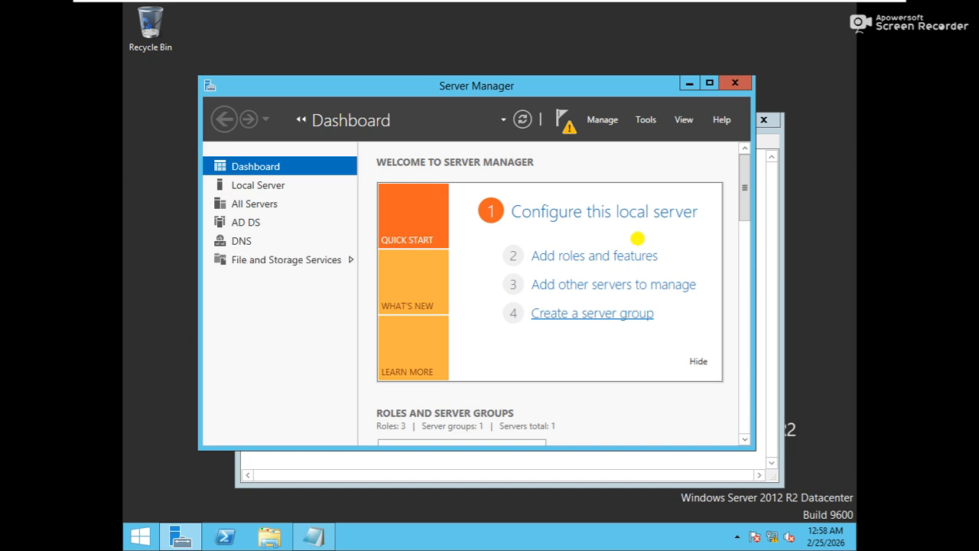
click(711, 85)
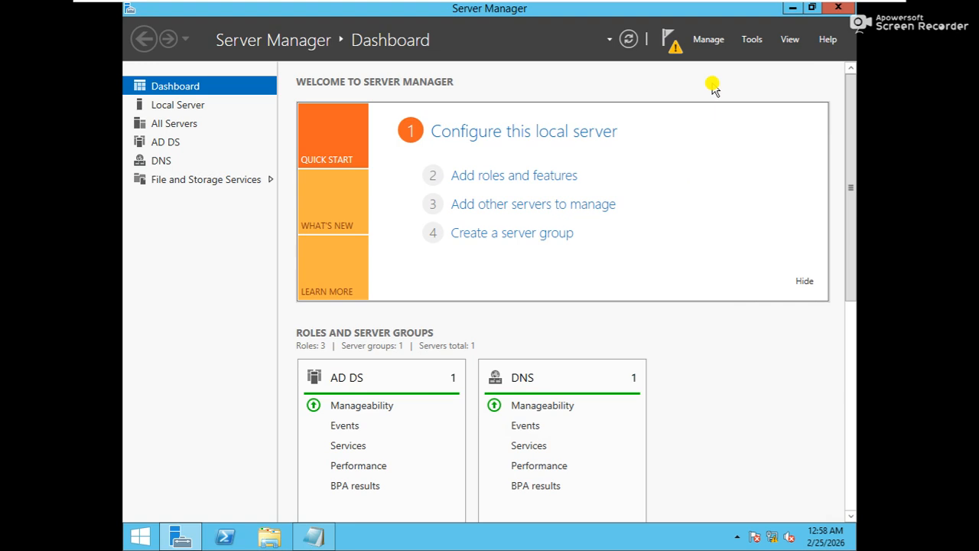
Examine the server roles list in the Add Roles and Features Wizard for installed roles, and cancel the wizard.
click(537, 174)
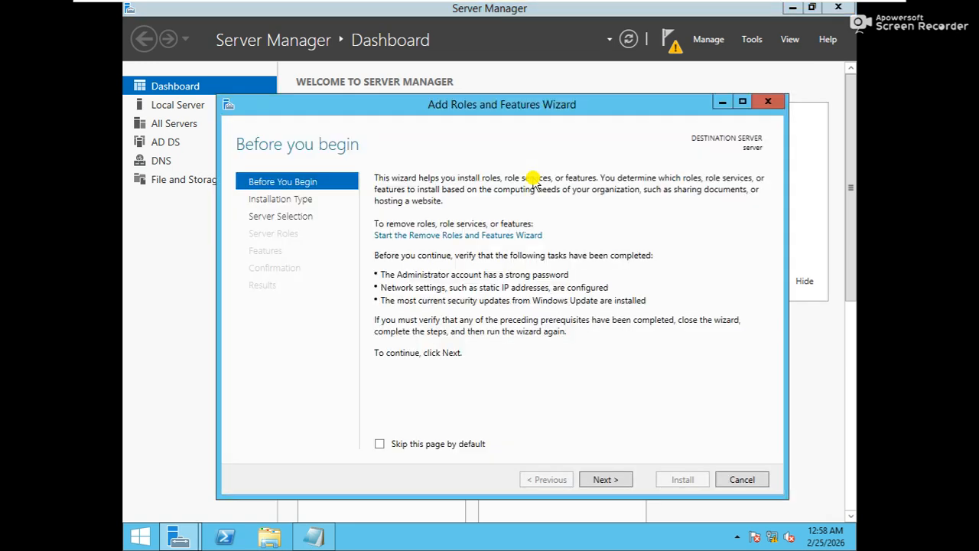
key(Return)
key(Return)
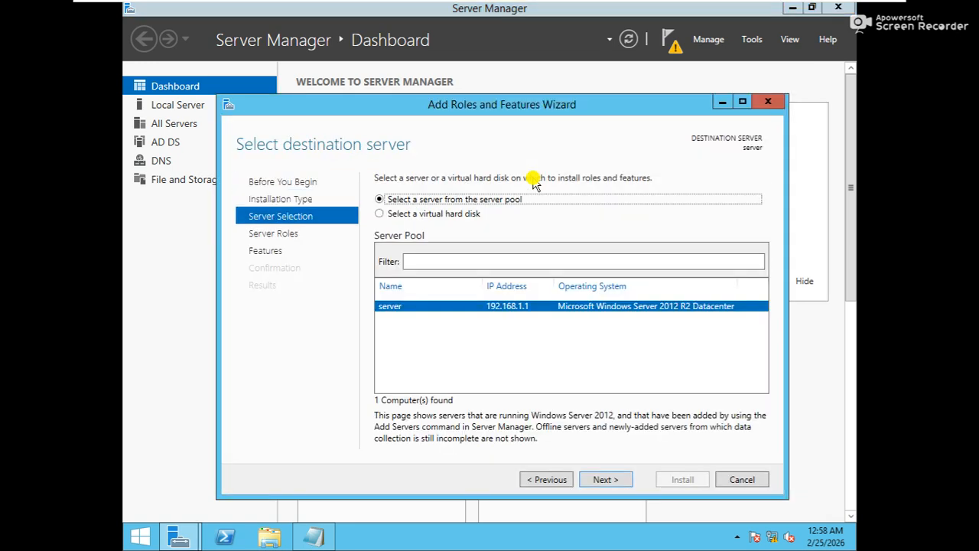
key(Return)
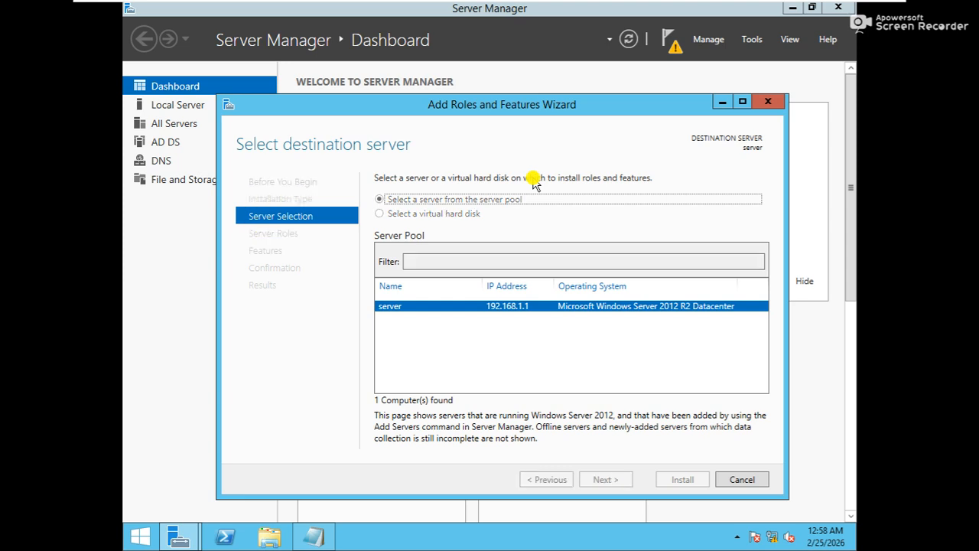
key(Down)
key(Down)
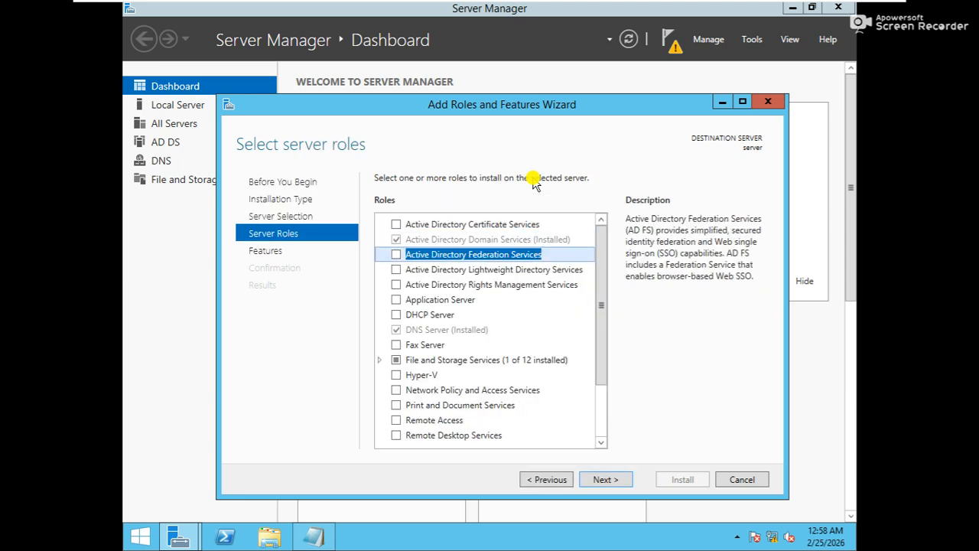
key(Down)
key(Down)
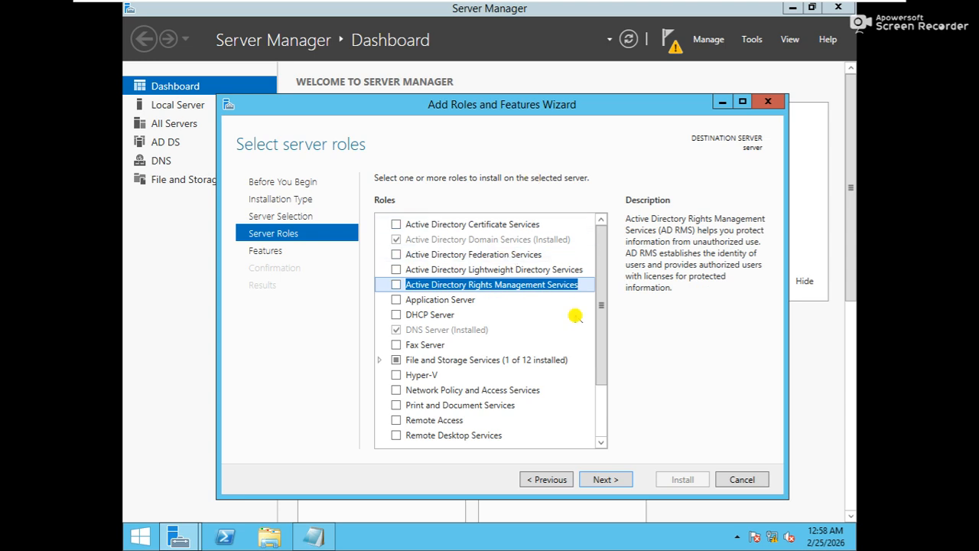
click(746, 482)
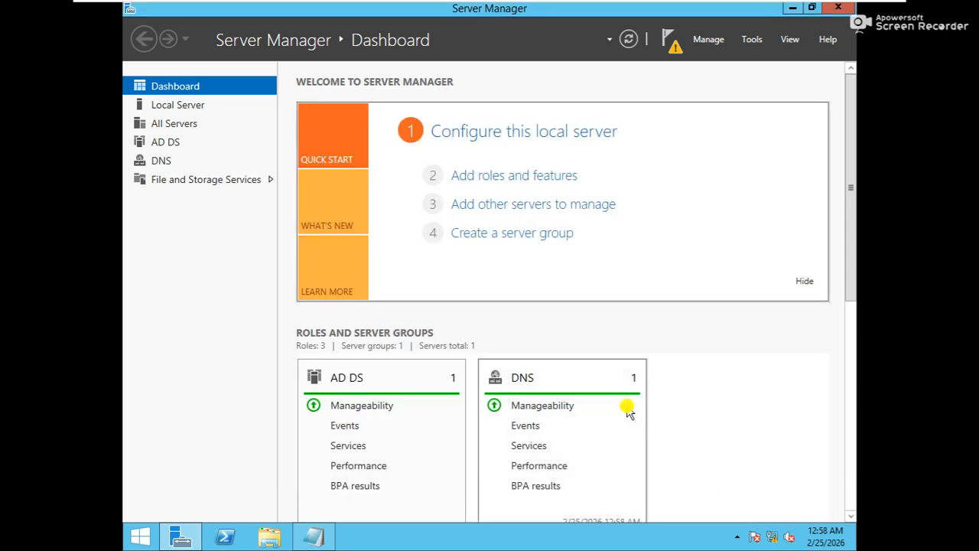
Start promoting the server to a domain controller, and review the Notepad task list before minimizing it.
click(671, 46)
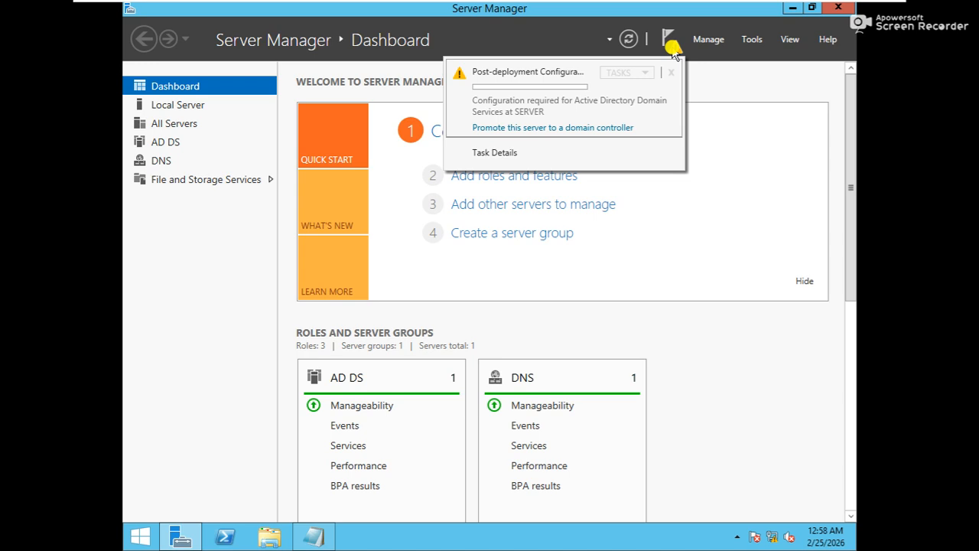
click(546, 127)
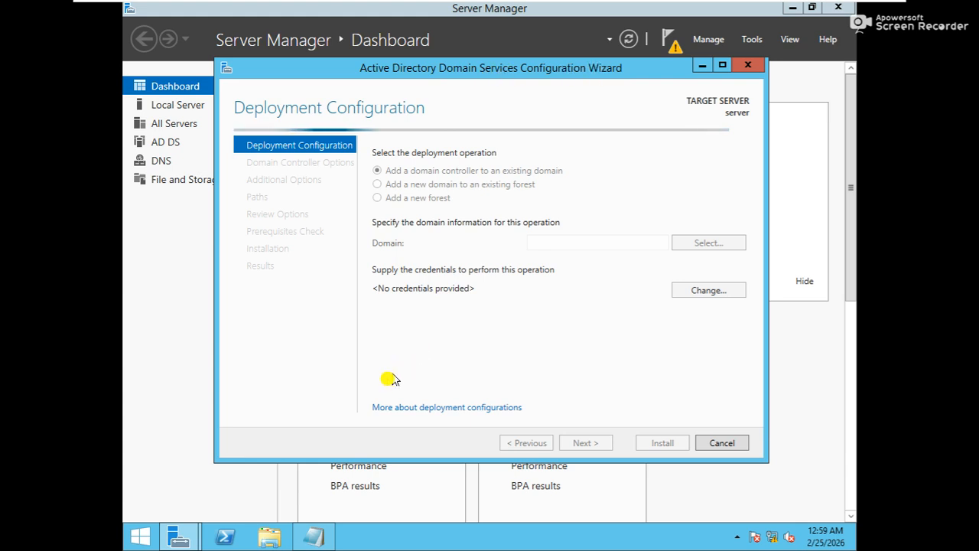
click(315, 537)
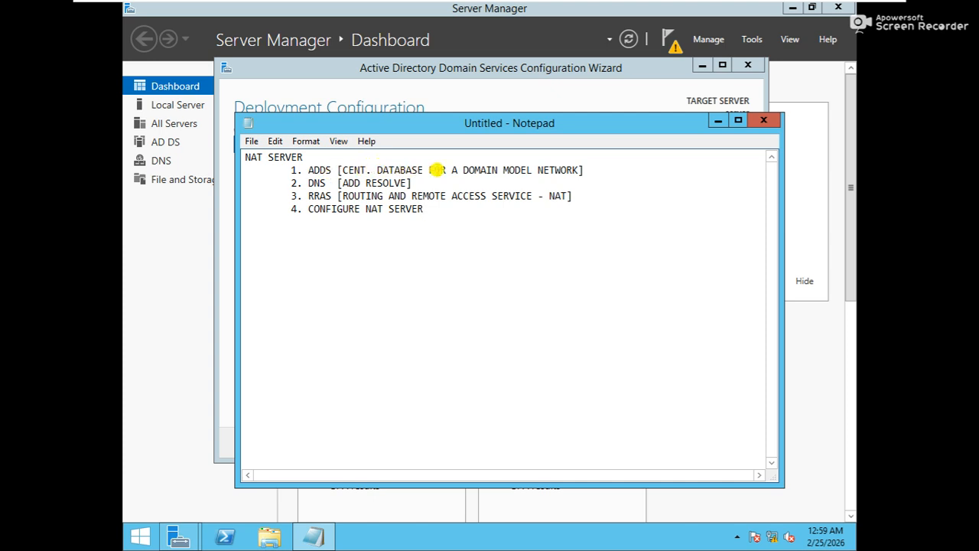
click(718, 122)
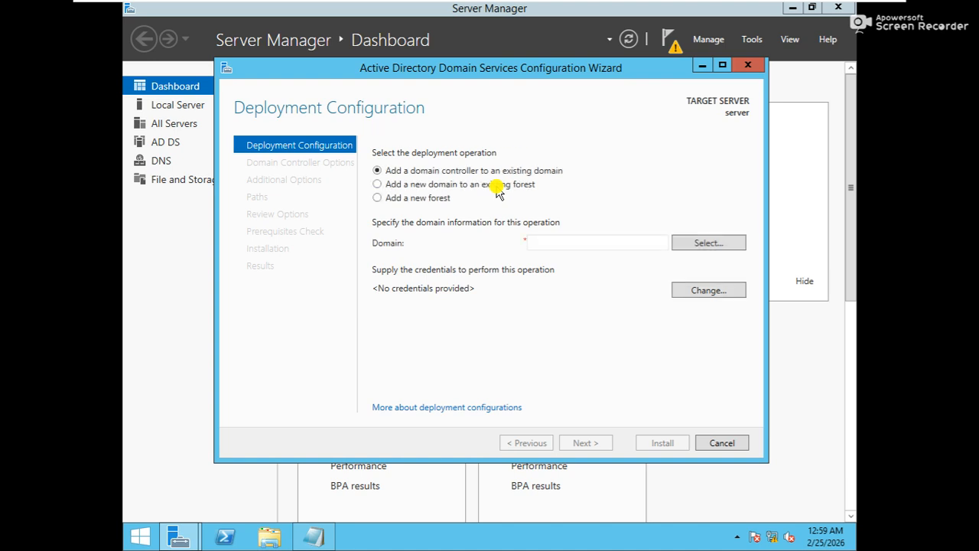
Choose to add a new forest with the root domain name hubnet.net, and continue to the domain controller options.
click(420, 201)
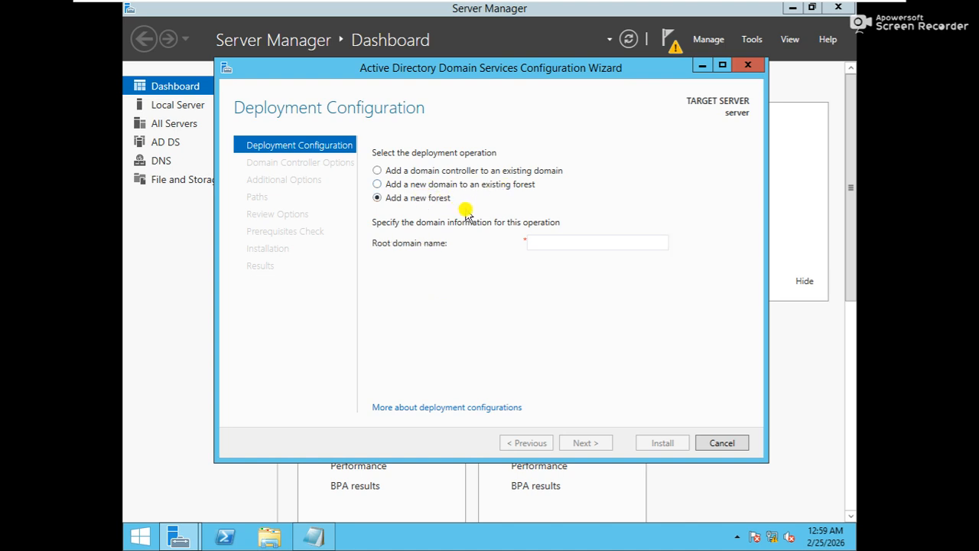
click(540, 241)
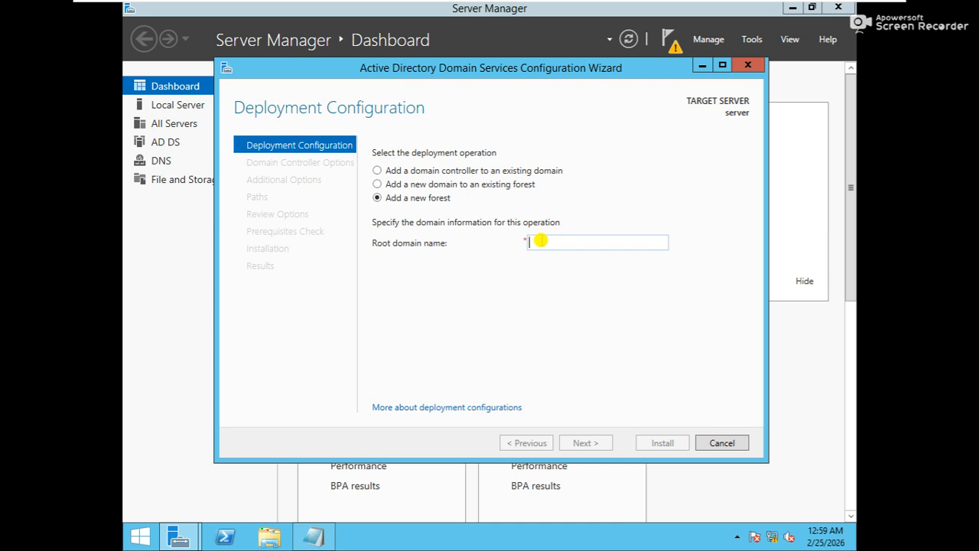
text(H)
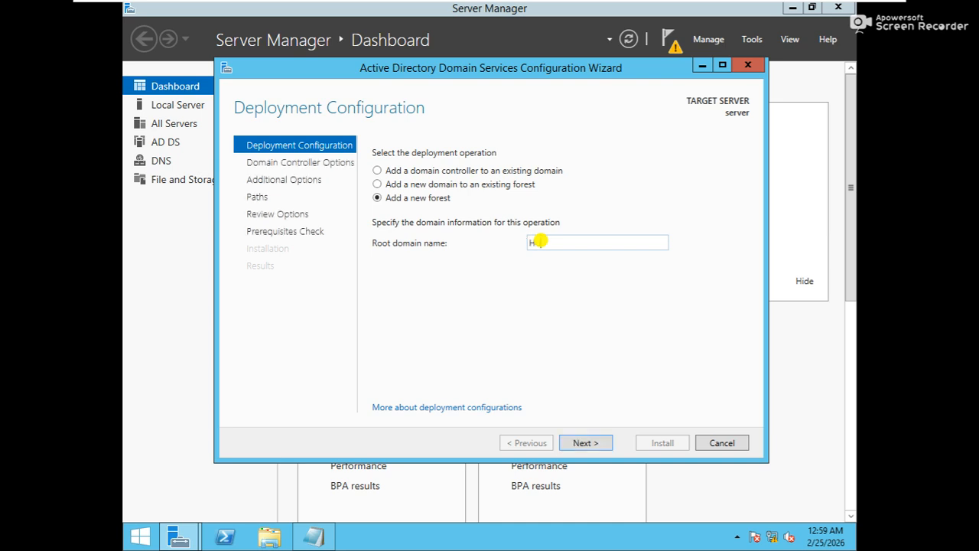
key(BackSpace)
text(Hubnet.net)
key(Return)
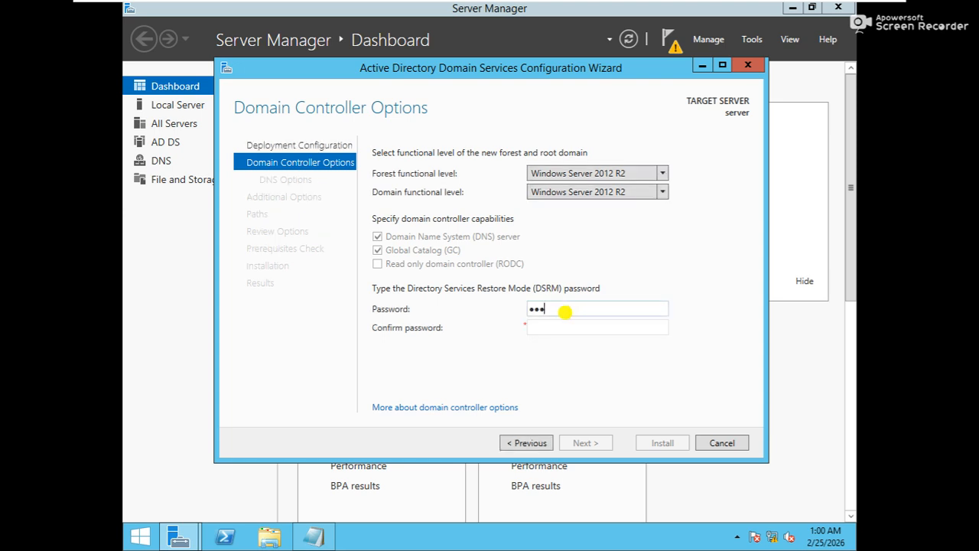
Enter and confirm the Directory Services Restore Mode (DSRM) password, keeping the Windows Server 2012 R2 functional levels, and continue.
key(Tab)
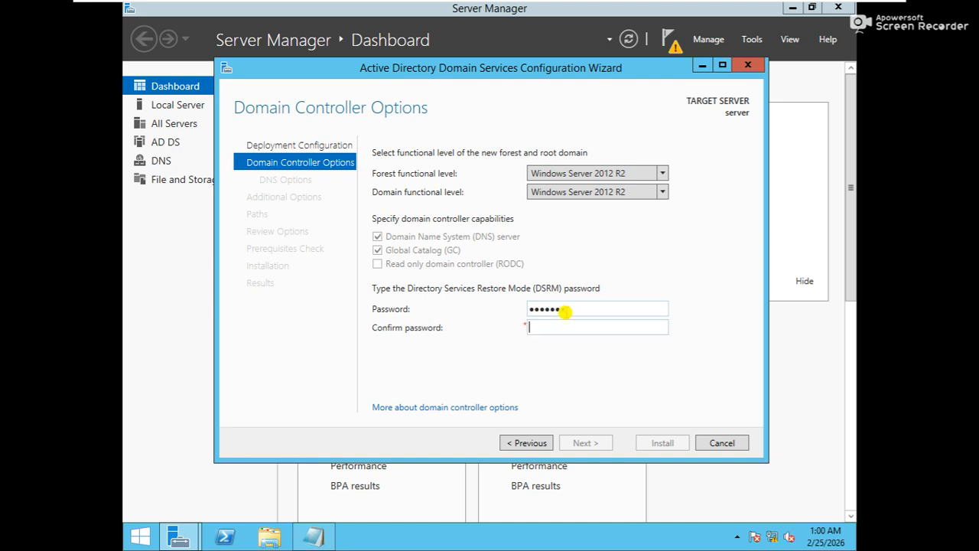
text(•••••••)
key(Return)
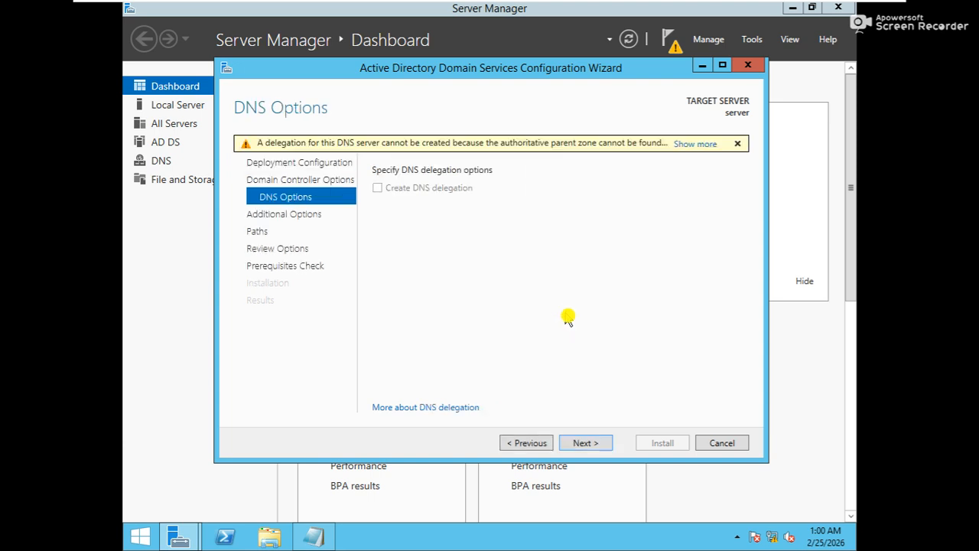
Accept the default DNS, NetBIOS name and AD DS folder path options, and proceed through the review to the prerequisites check.
click(584, 445)
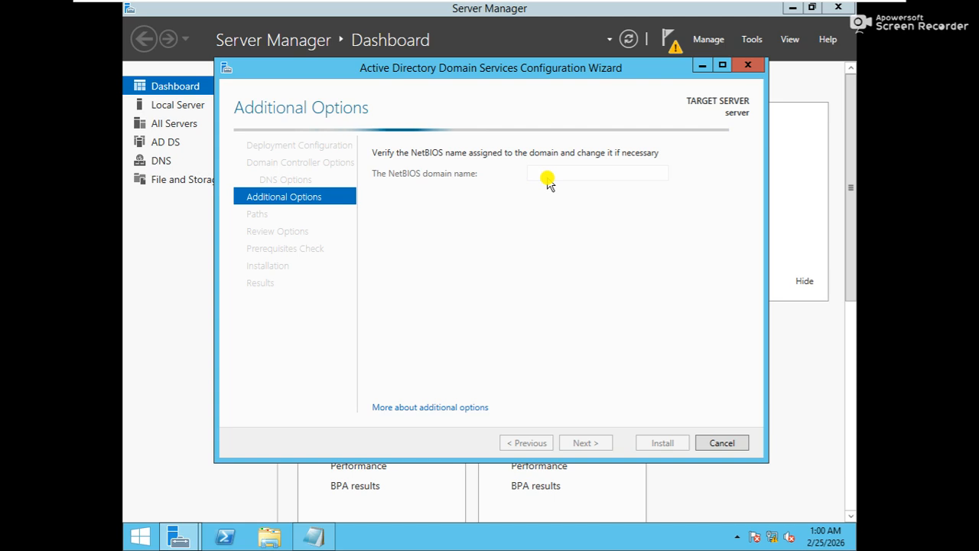
drag(512, 76, 569, 93)
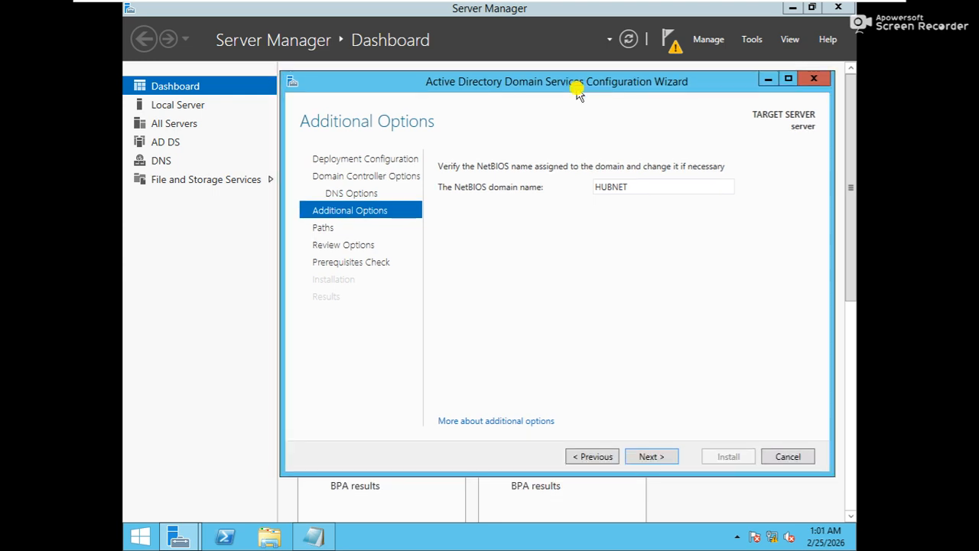
click(641, 457)
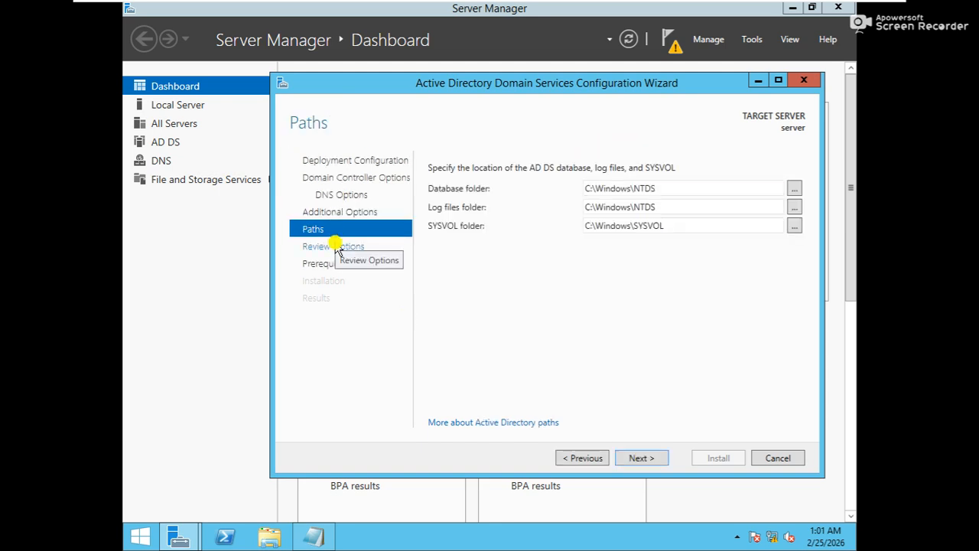
click(652, 466)
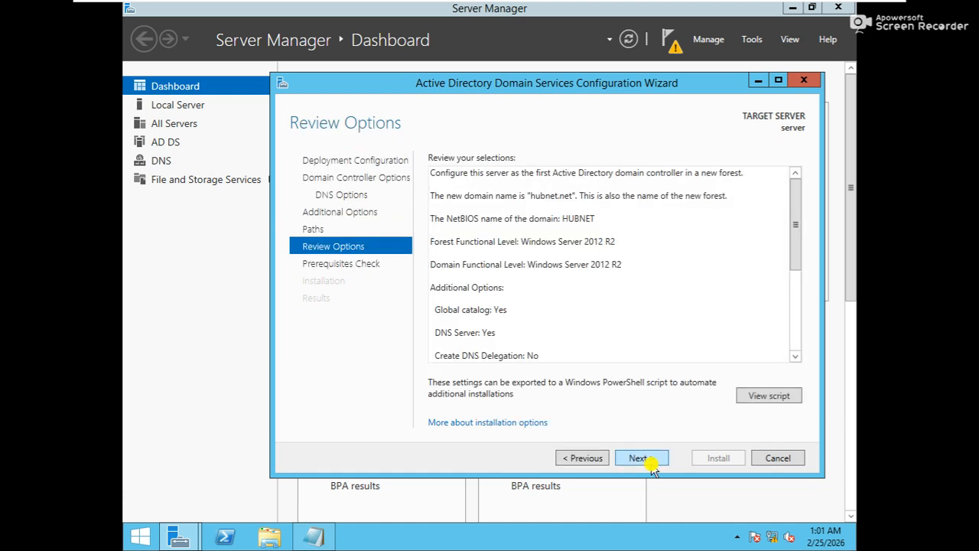
click(652, 465)
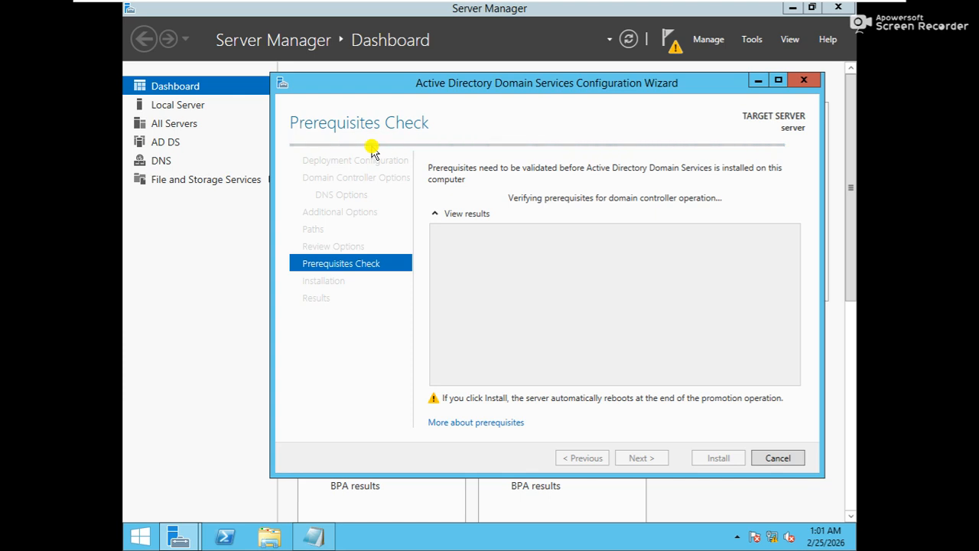
Wait for the prerequisites check to finish, and start the domain controller installation.
mouse_move(462, 84)
mouse_down()
mouse_move(400, 87)
mouse_move(475, 78)
mouse_move(450, 86)
mouse_move(457, 110)
mouse_move(475, 101)
mouse_move(470, 81)
mouse_move(480, 80)
mouse_up()
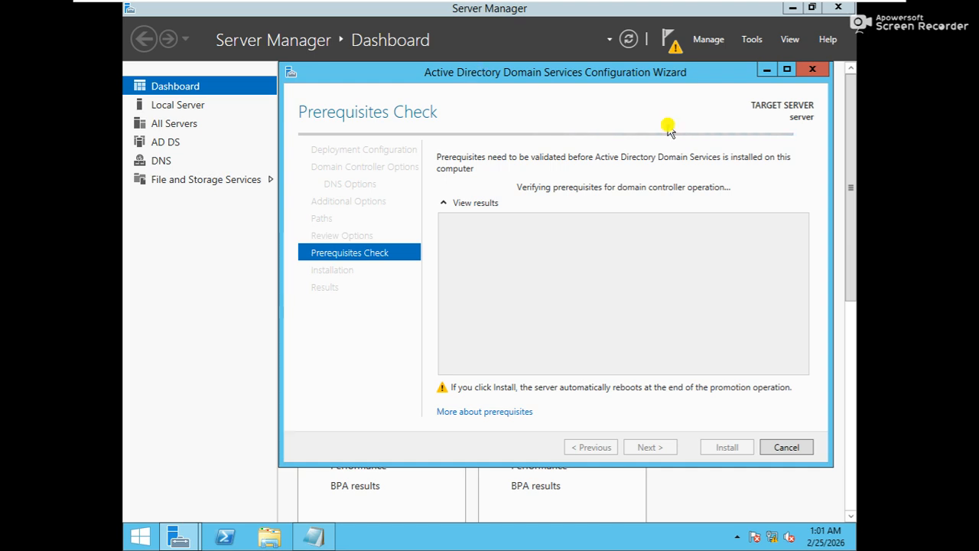
drag(831, 170, 844, 173)
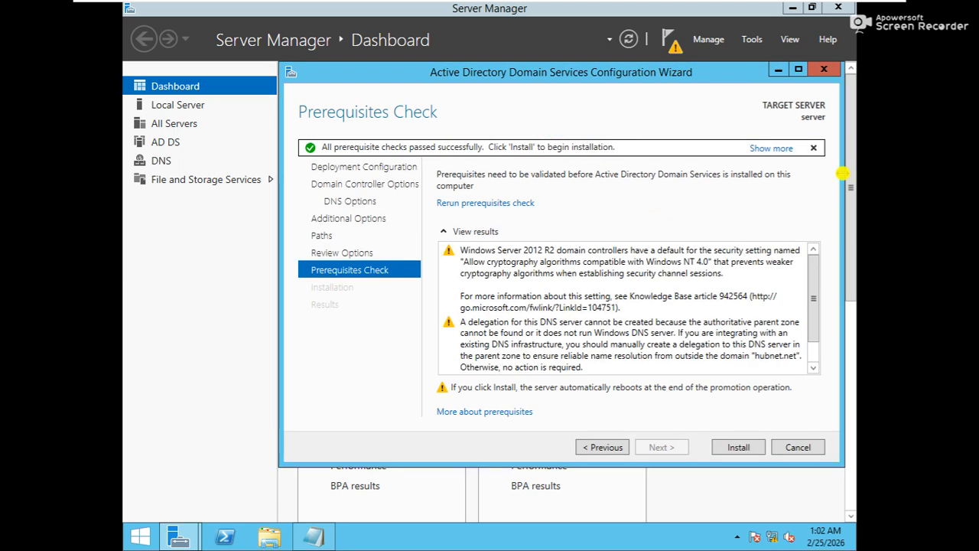
click(736, 448)
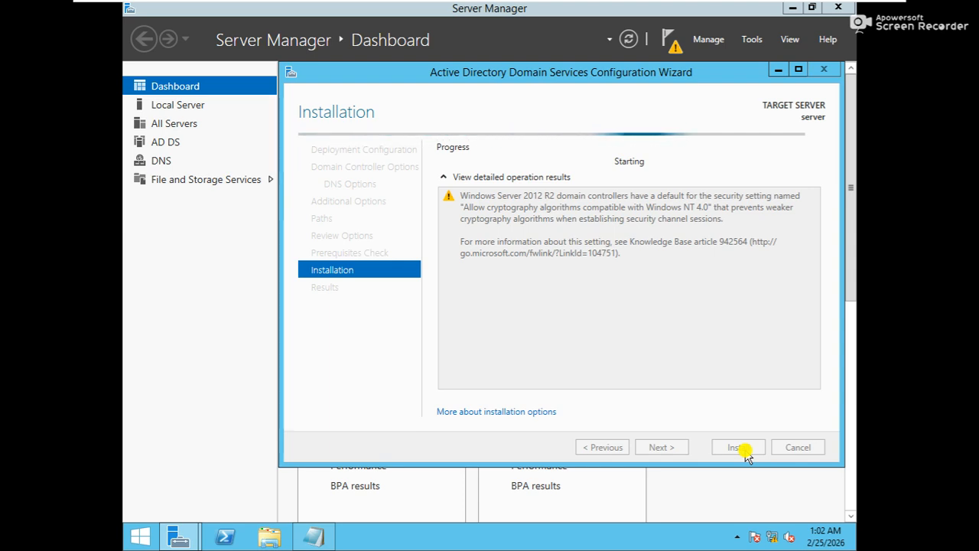
Run sysdm.cpl to check the server's workgroup or domain membership during the promotion, and close System Properties.
key(super+r)
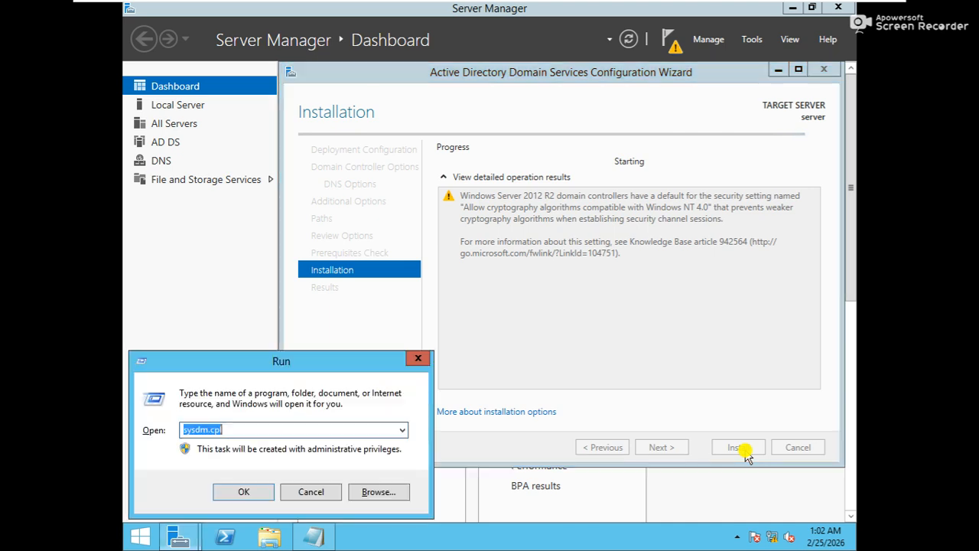
key(Return)
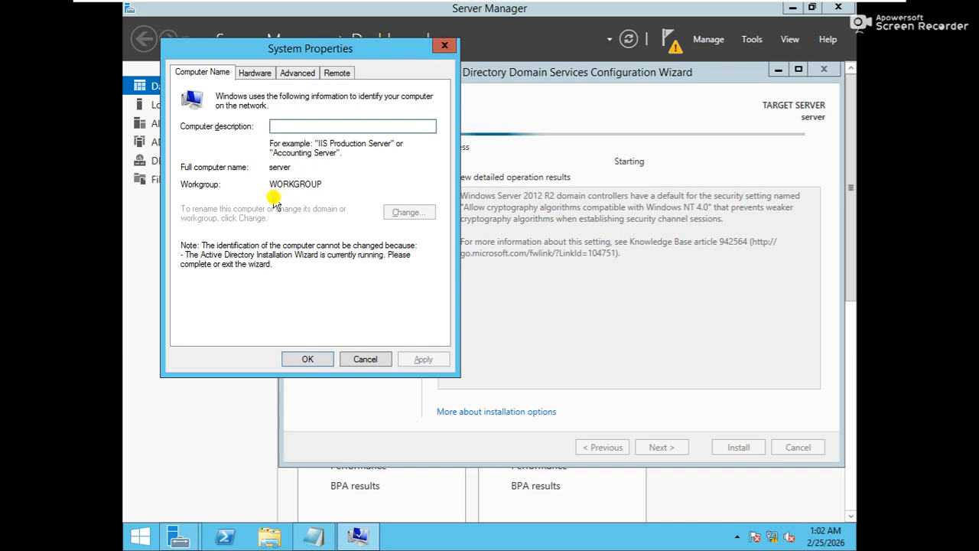
click(446, 48)
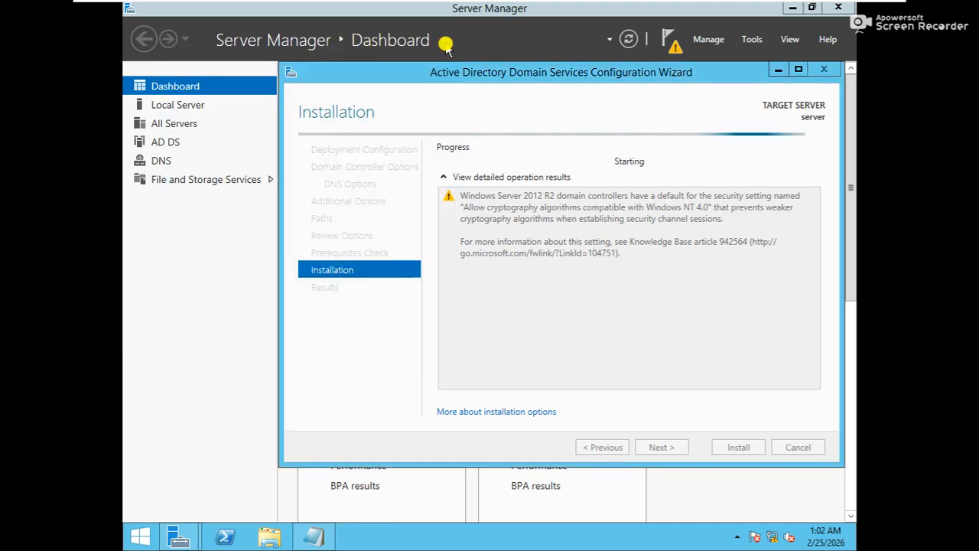
drag(630, 77, 637, 96)
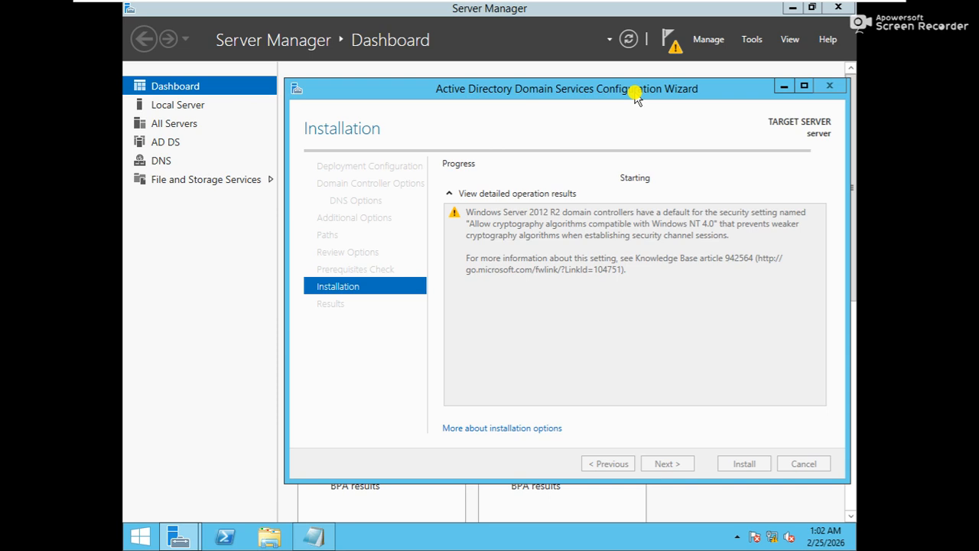
In the Notepad task list, add the sub-items "a. install" and "b. configure" beneath the ADDS entry.
click(313, 538)
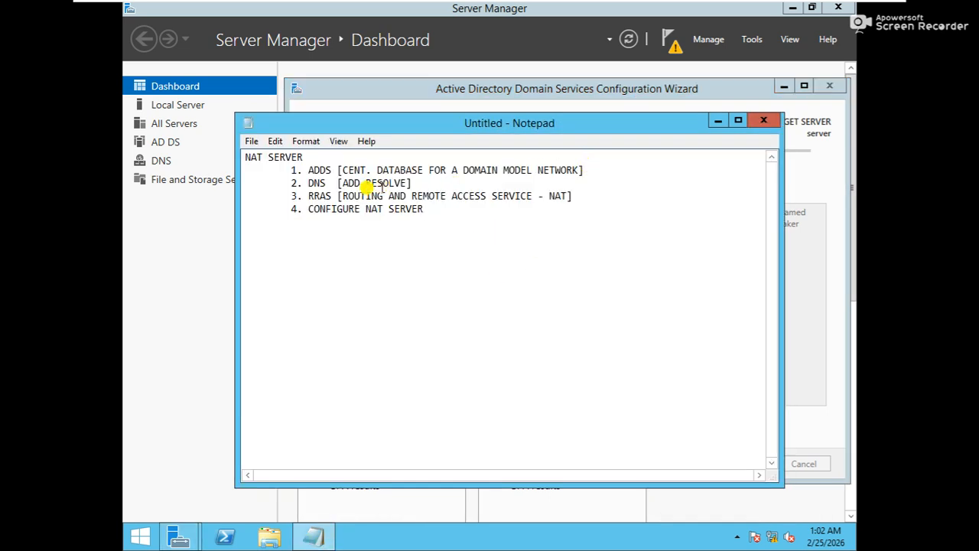
click(583, 173)
key(Return)
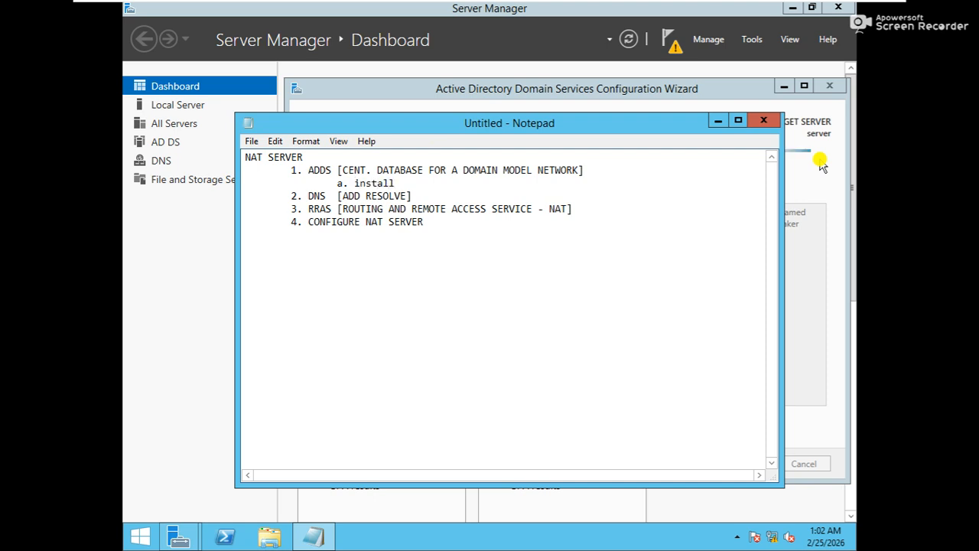
key(Return)
key(Tab)
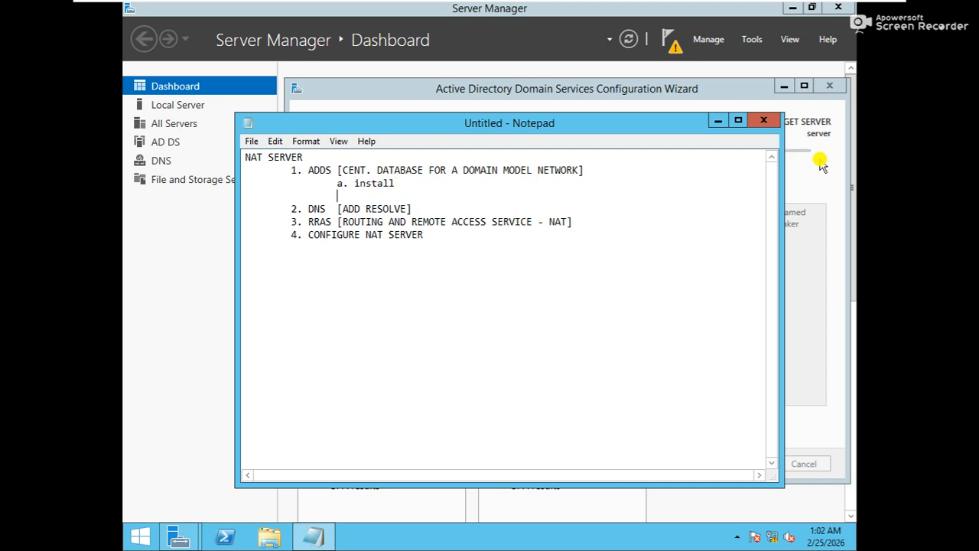
text(b. configu)
key(Return)
key(Tab)
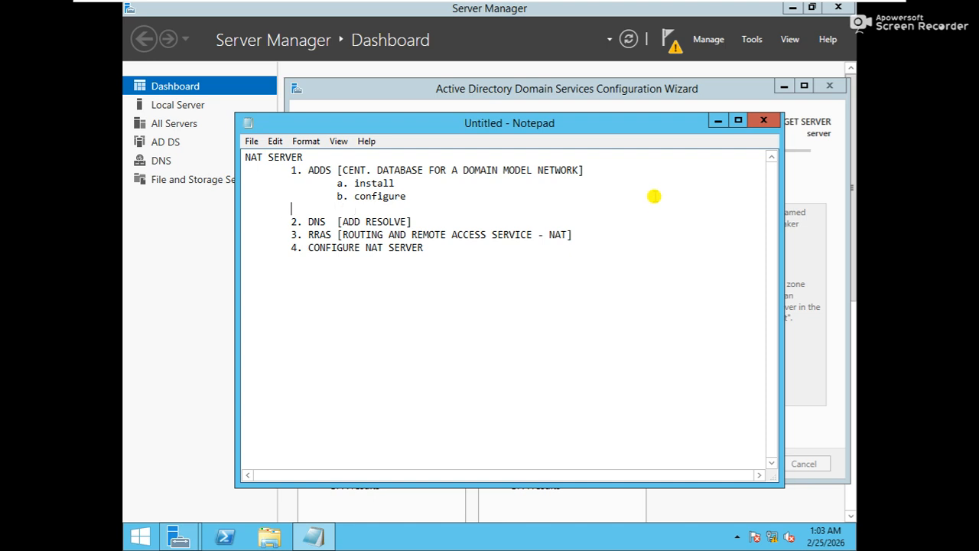
Remove the blank line above the DNS entry, and add the sub-item "a. install & configure" beneath DNS.
key(BackSpace)
key(BackSpace)
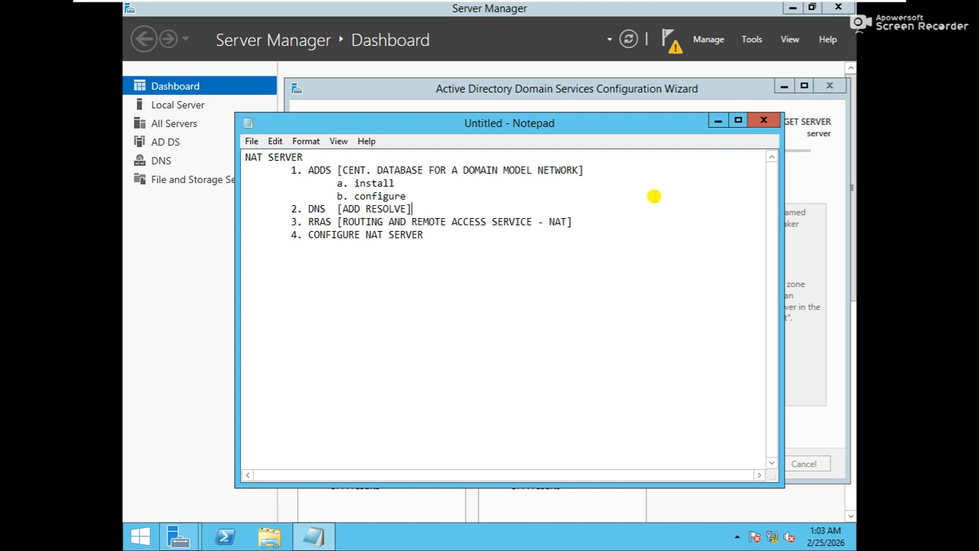
key(Return)
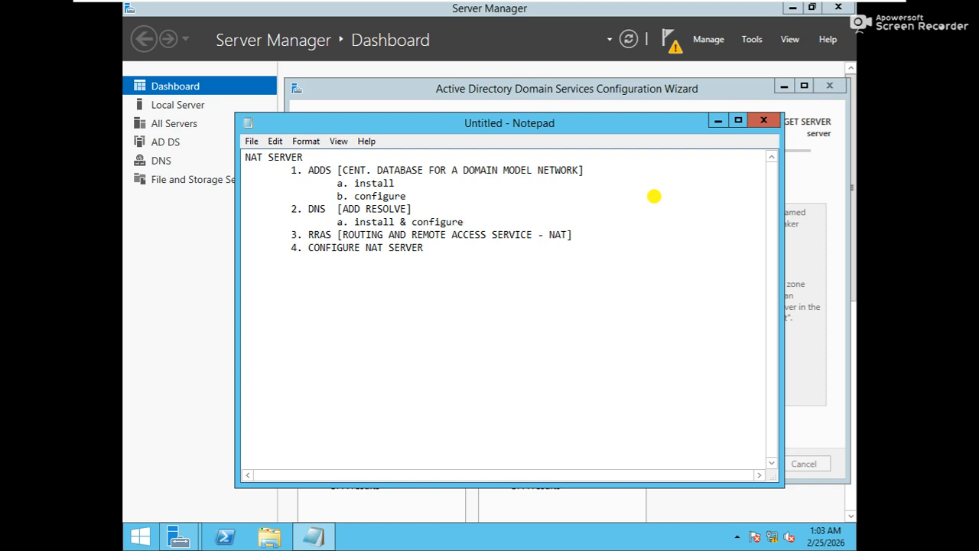
Insert a new item 3 beneath the DNS sub-item, and renumber RRAS as 4 and CONFIGURE NAT SERVER as 5.
key(Return)
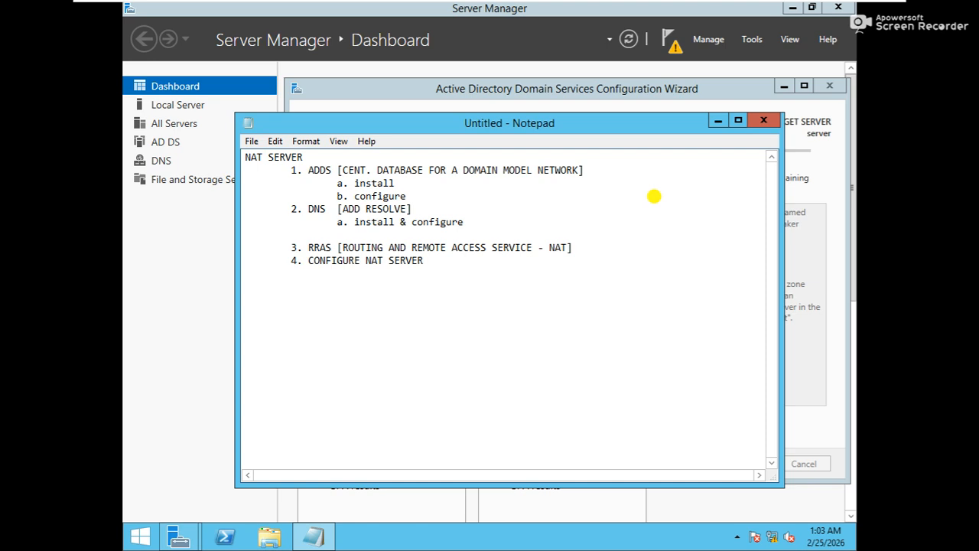
text(3.)
key(Down)
key(BackSpace)
text(4)
key(Down)
key(BackSpace)
text(5)
Fill in item 3 of the task list with "add a lan card".
key(Up)
key(Up)
key(End)
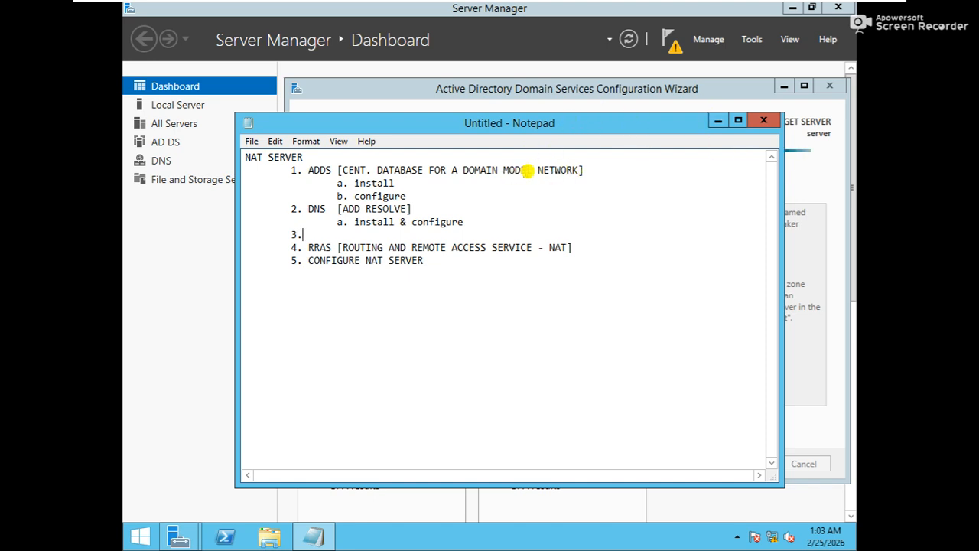
drag(645, 128, 689, 170)
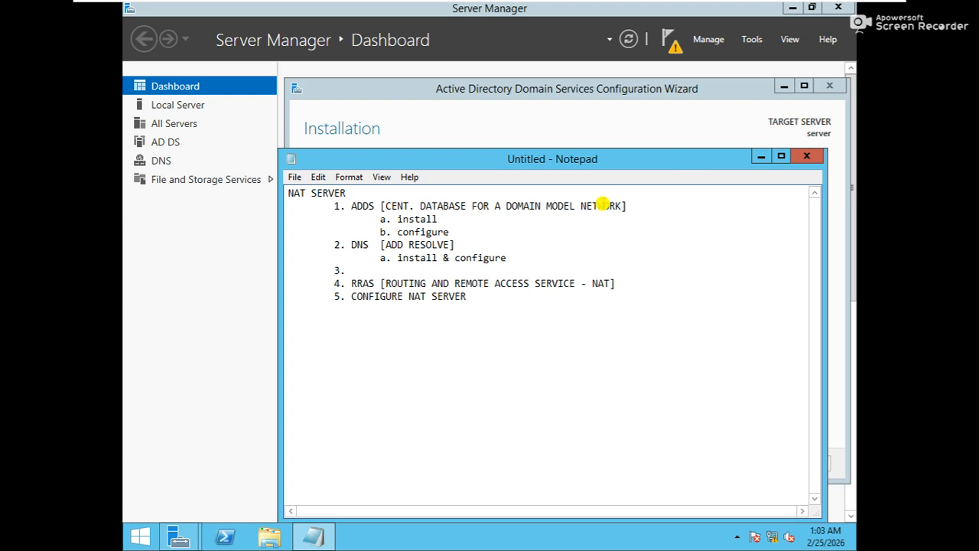
text(add a lan card)
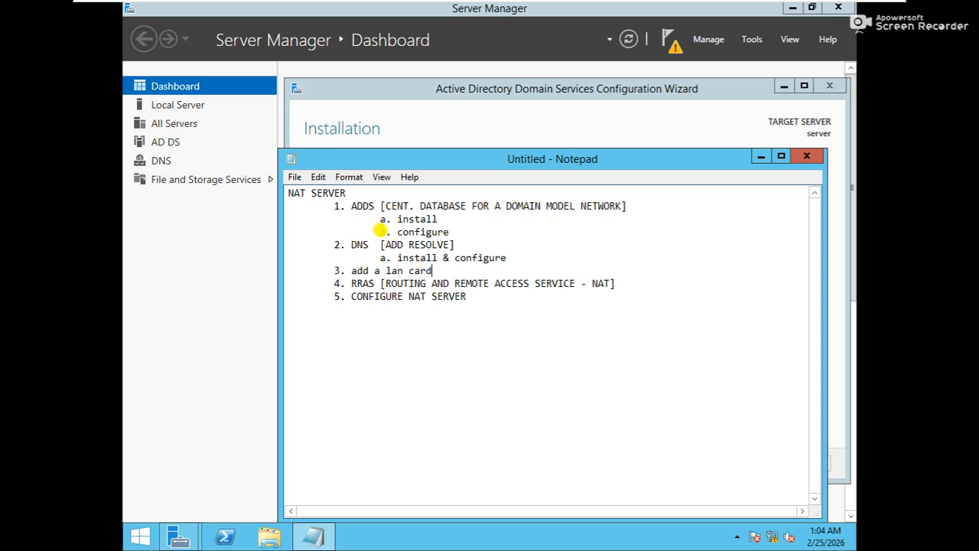
Run ncpa.cpl to view the server's network connections, dismissing the sign-out notice.
key(super+r)
text(n)
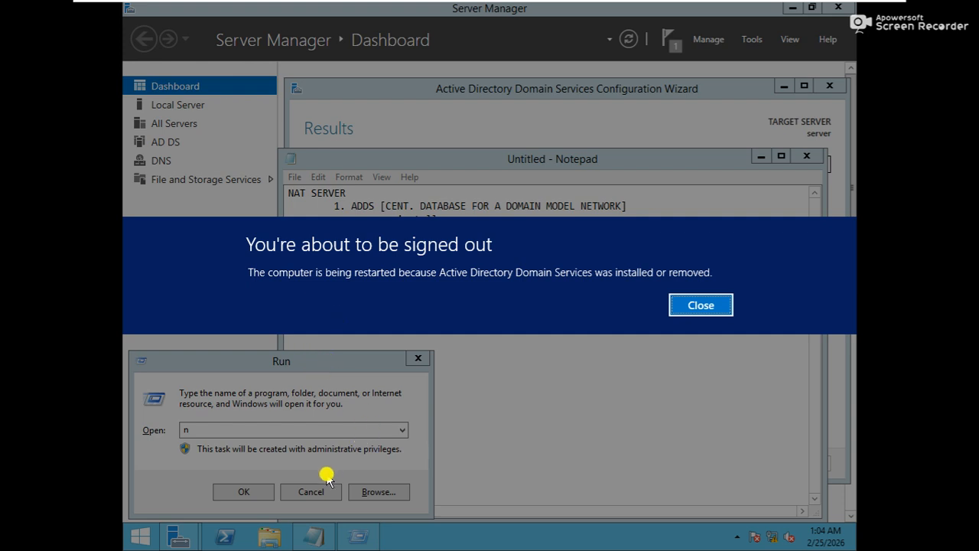
click(701, 306)
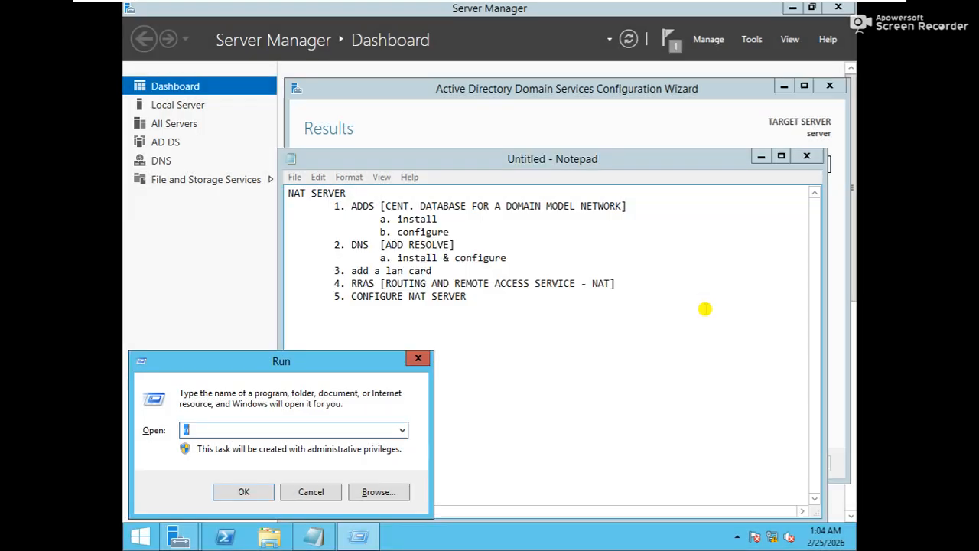
text(cn)
key(BackSpace)
key(BackSpace)
text(ncpa.cpl)
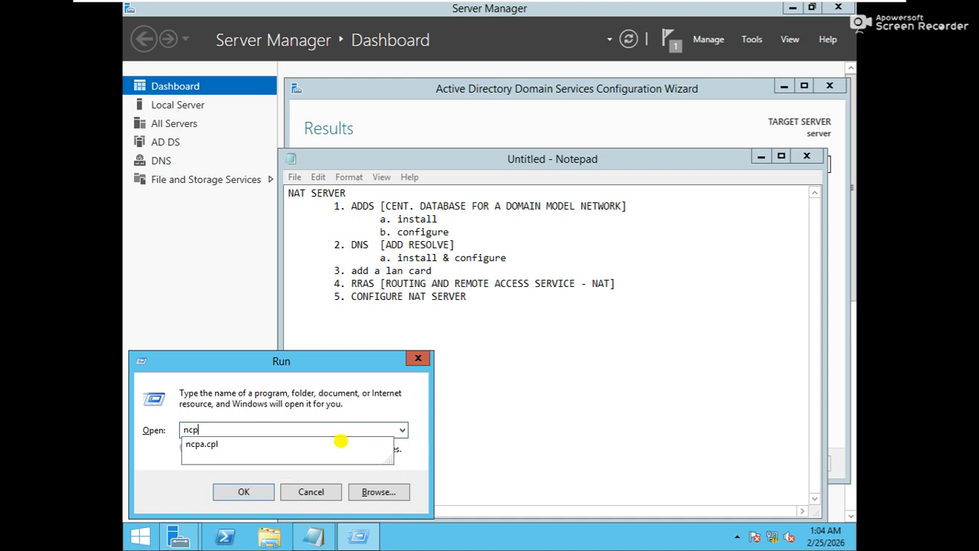
key(Return)
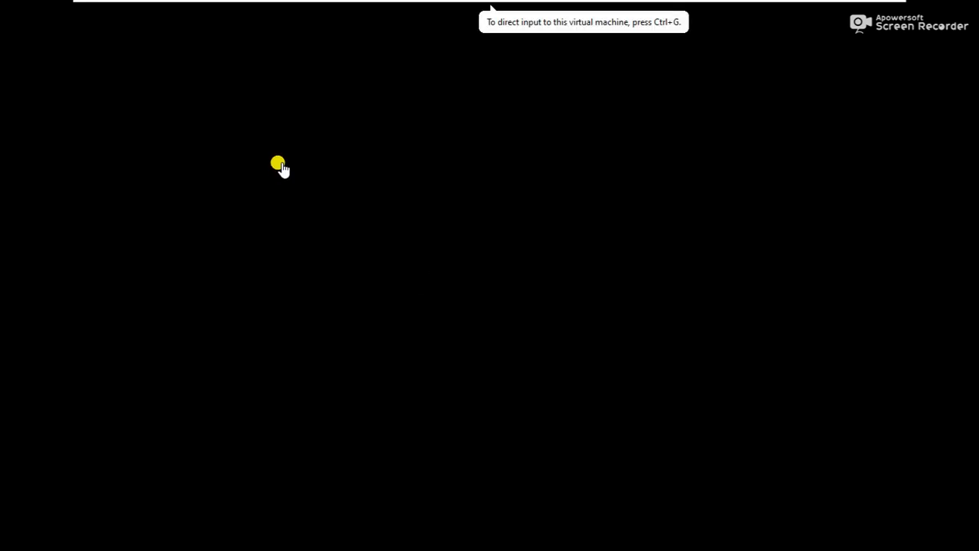
Add a second network adapter to the NAT_SERVER virtual machine through its hardware settings and save the change.
mouse_move(390, 4)
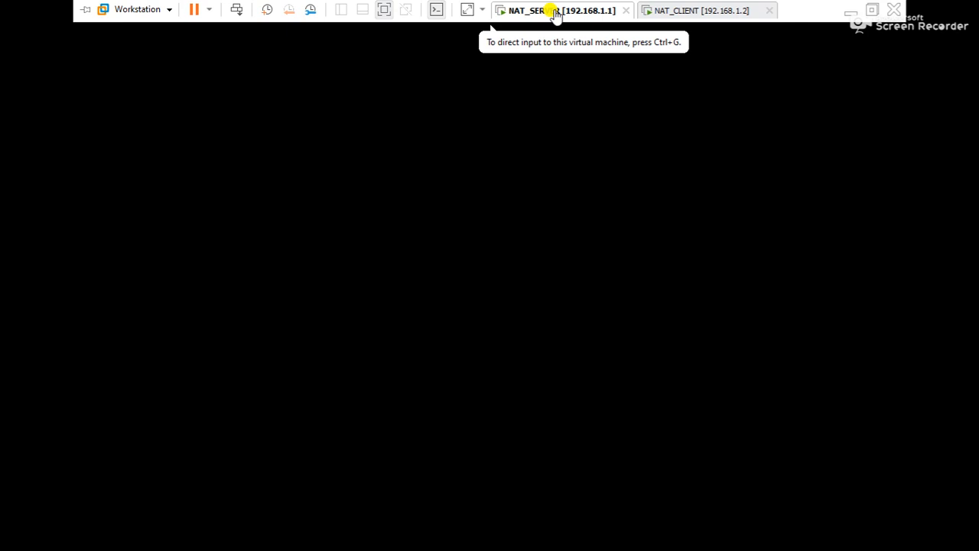
click(556, 14)
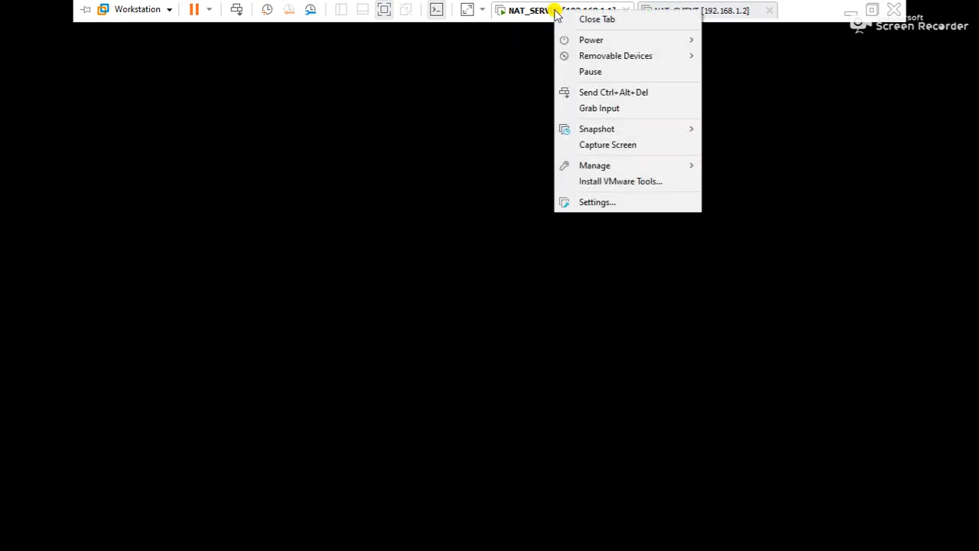
click(589, 202)
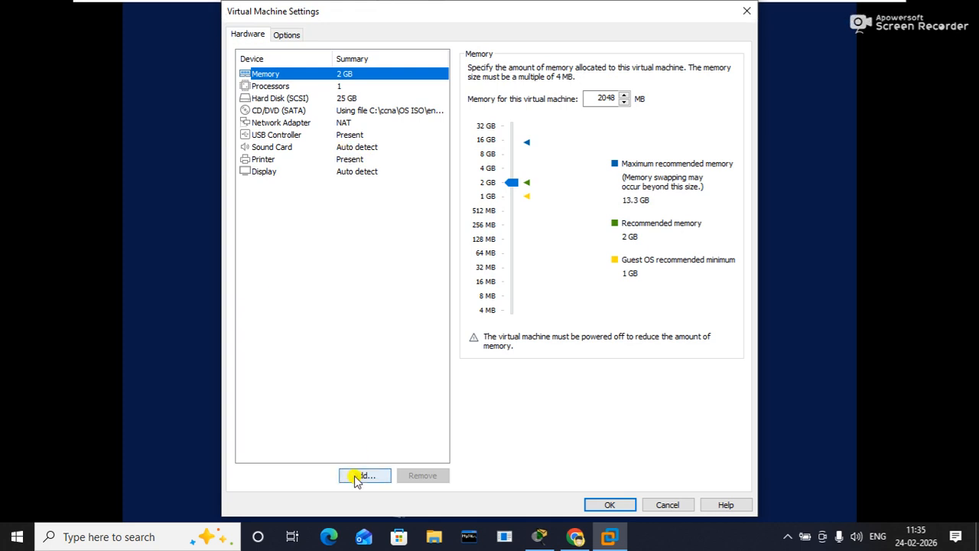
click(361, 475)
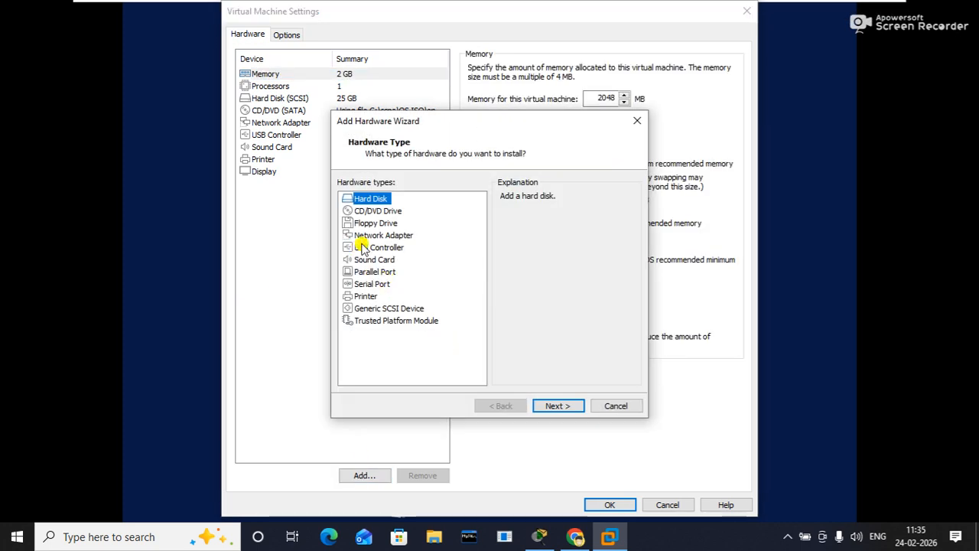
click(365, 236)
click(563, 406)
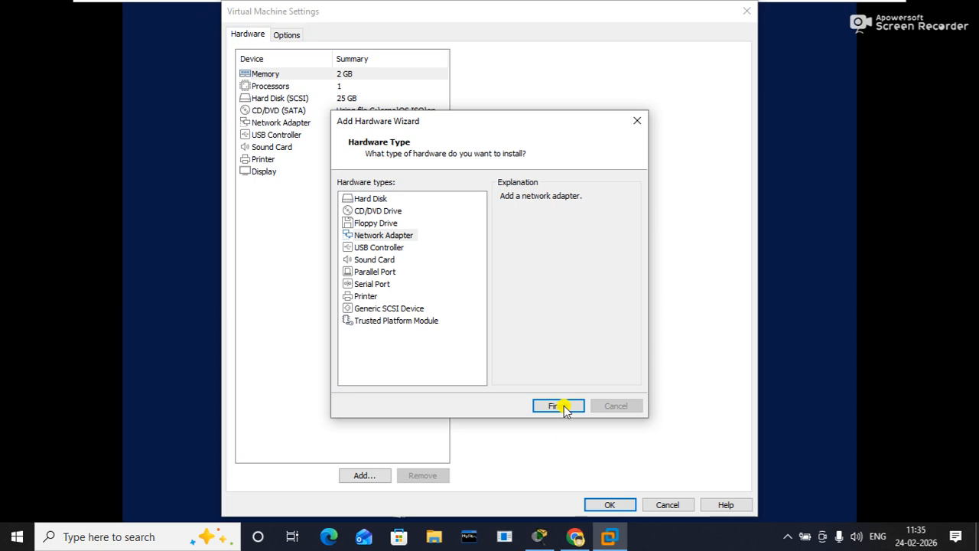
click(605, 505)
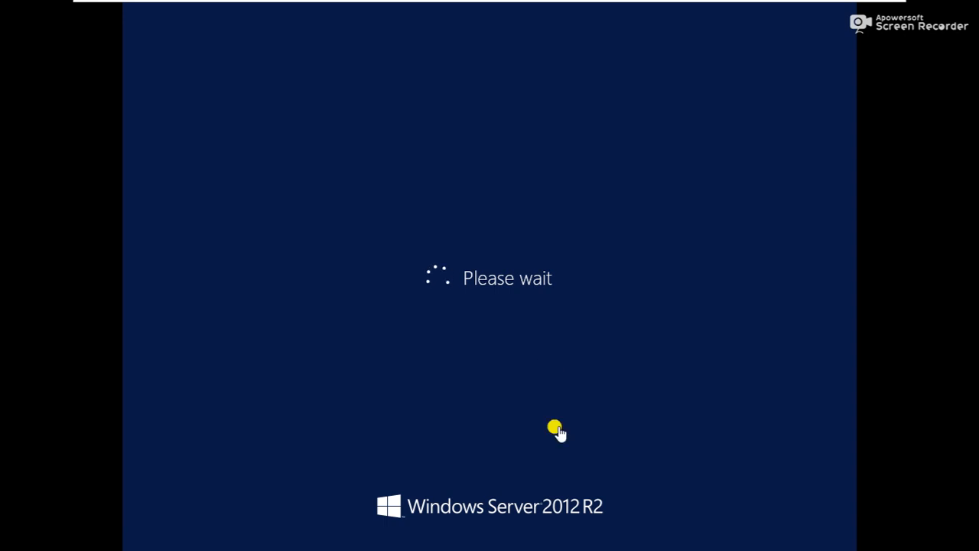
mouse_move(721, 3)
click(675, 10)
click(546, 9)
click(717, 10)
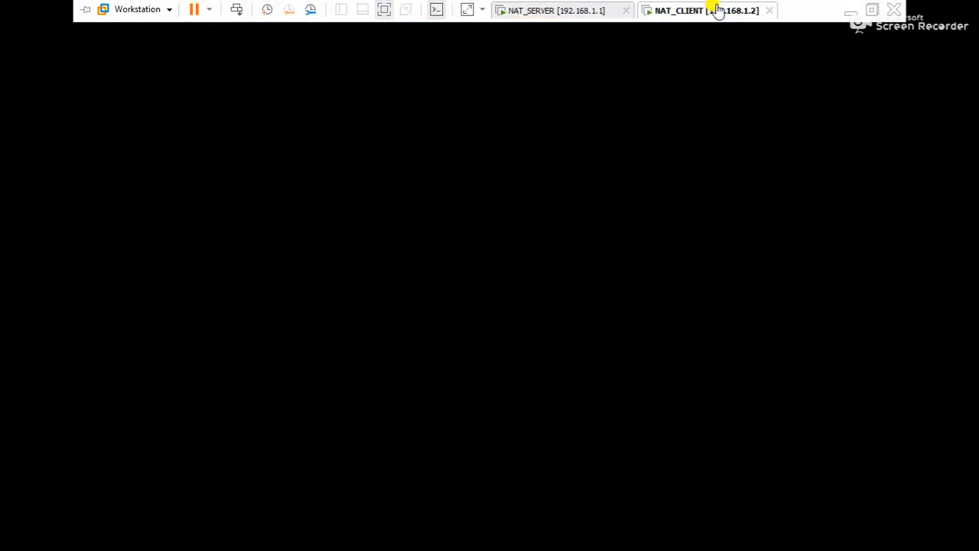
click(616, 162)
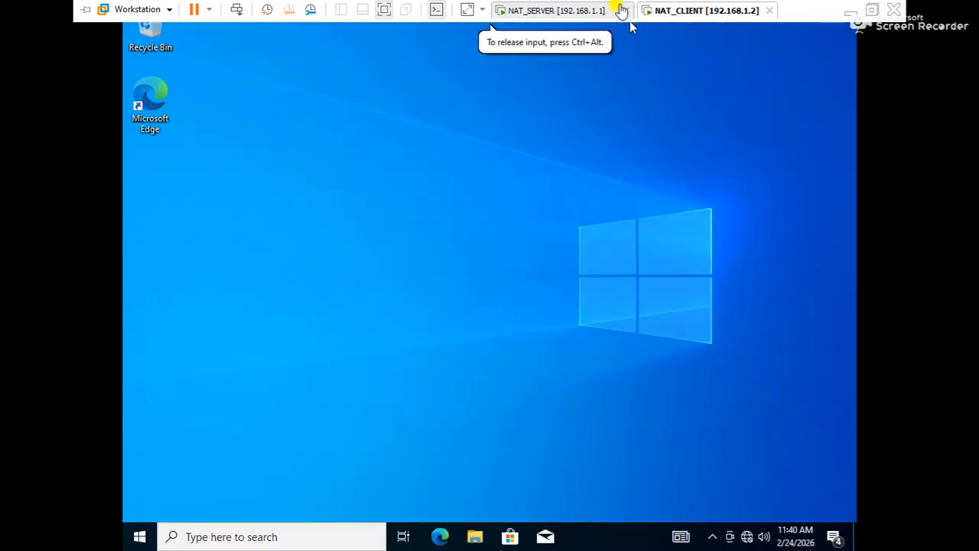
click(604, 10)
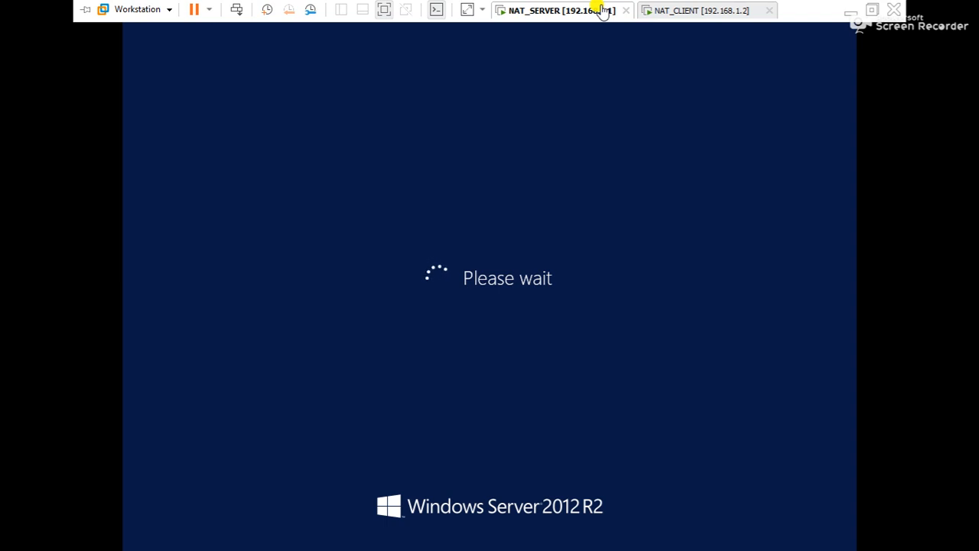
click(699, 10)
click(604, 10)
click(684, 10)
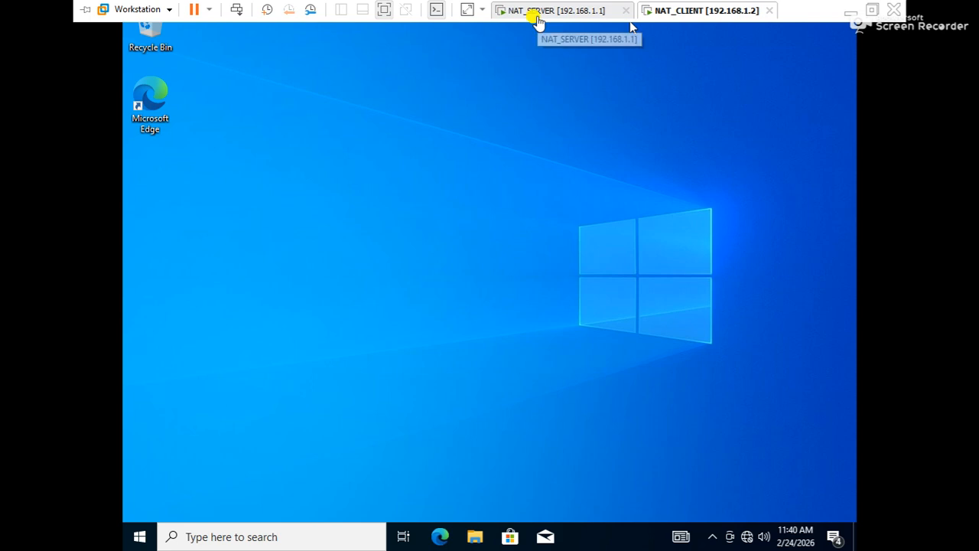
click(537, 12)
click(704, 10)
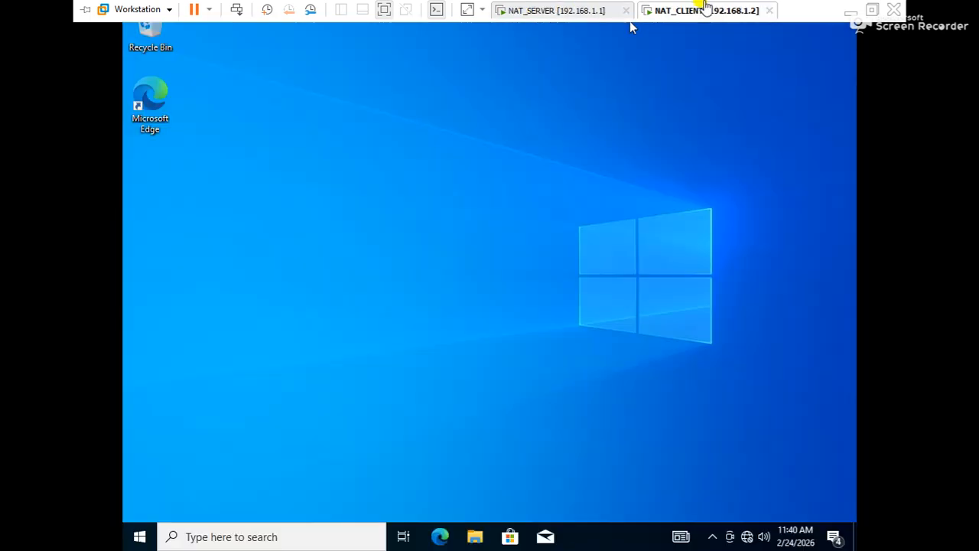
click(562, 11)
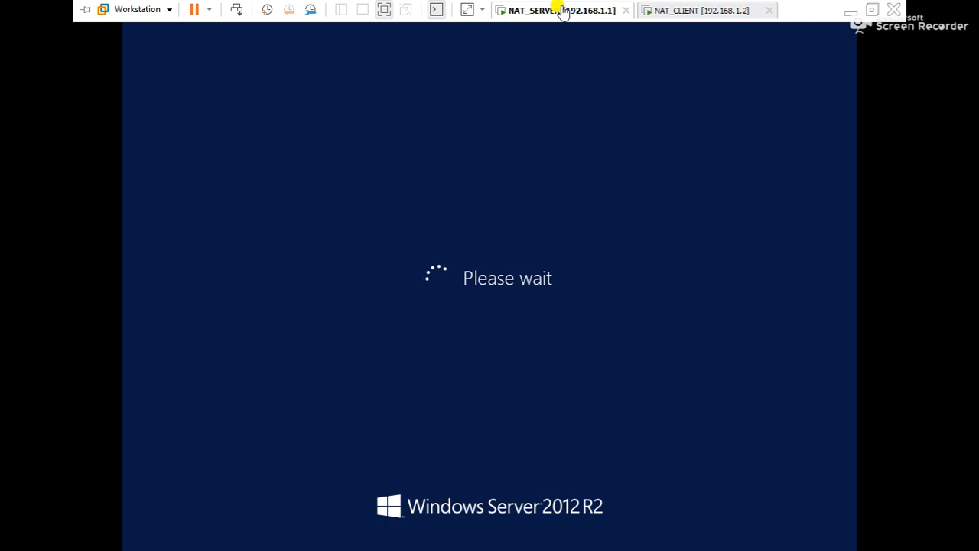
click(684, 10)
click(586, 10)
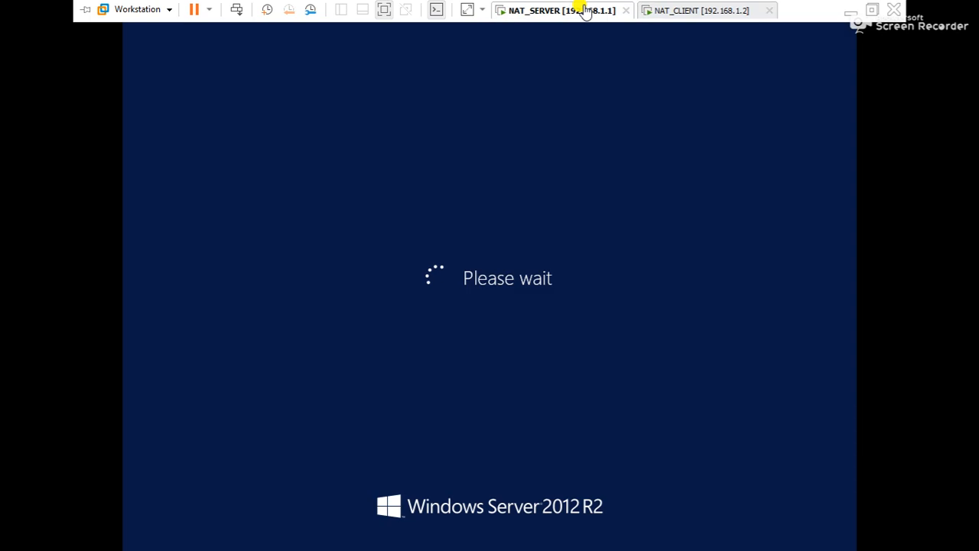
click(651, 11)
click(525, 14)
click(719, 11)
click(547, 14)
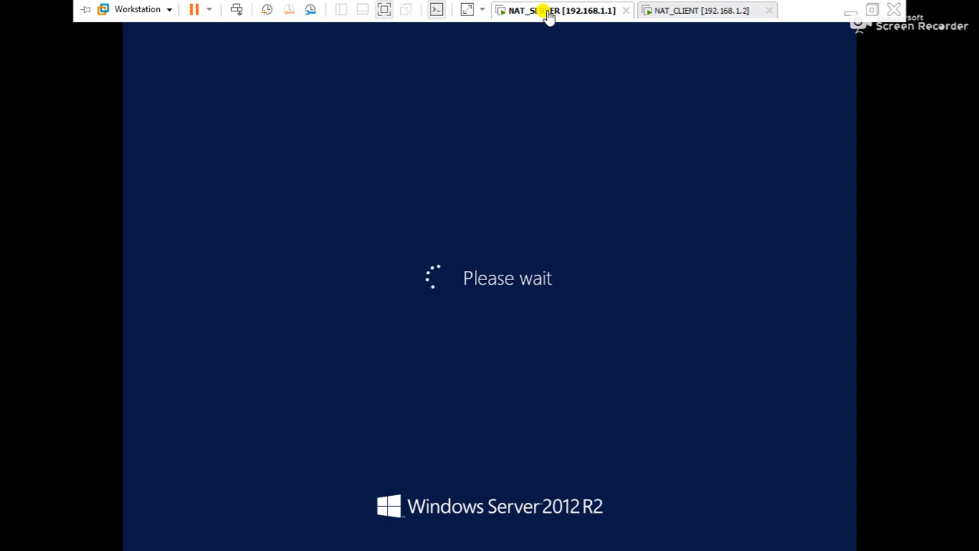
click(685, 10)
click(573, 11)
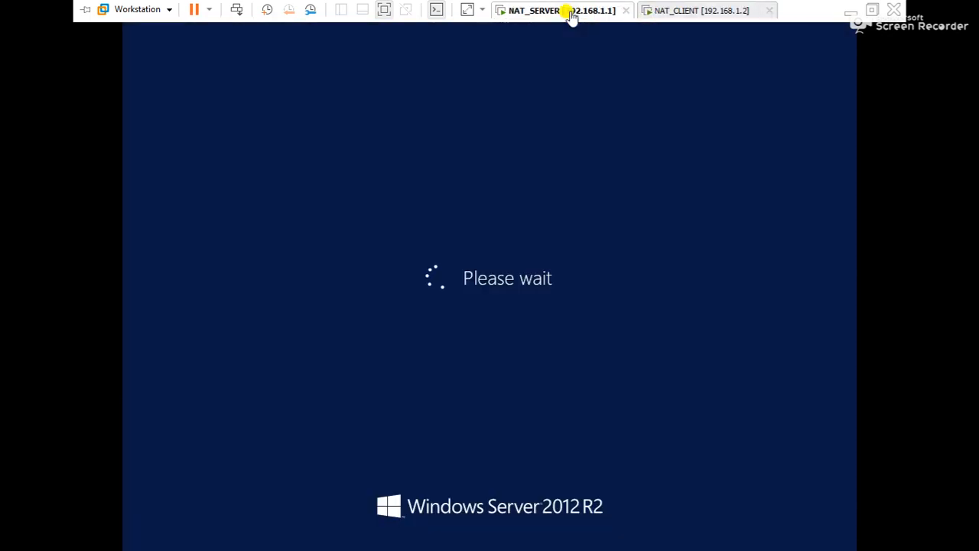
click(870, 10)
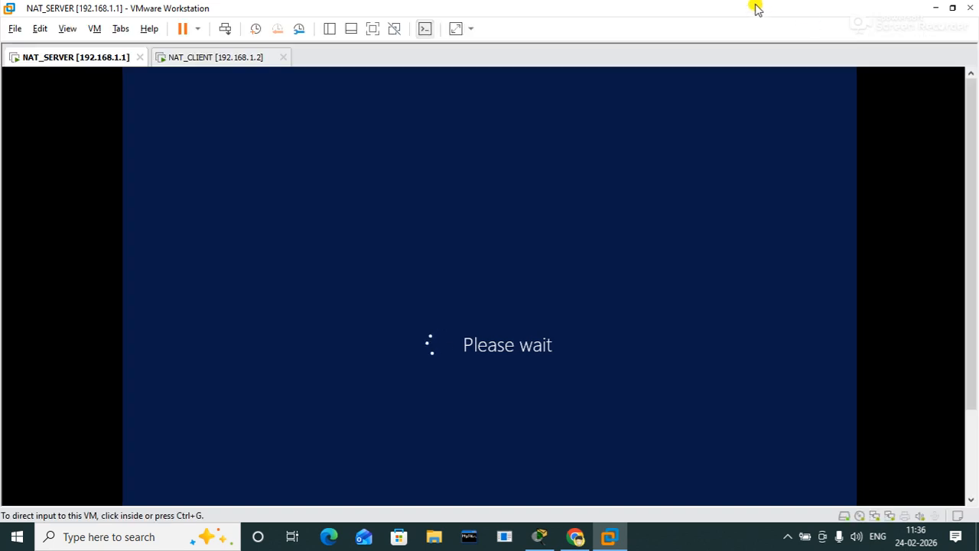
key(ctrl+F7)
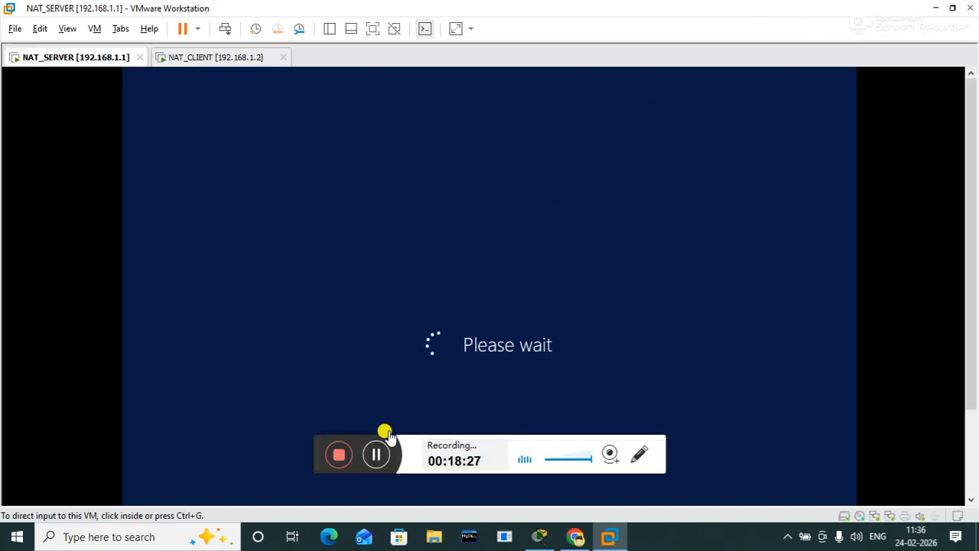